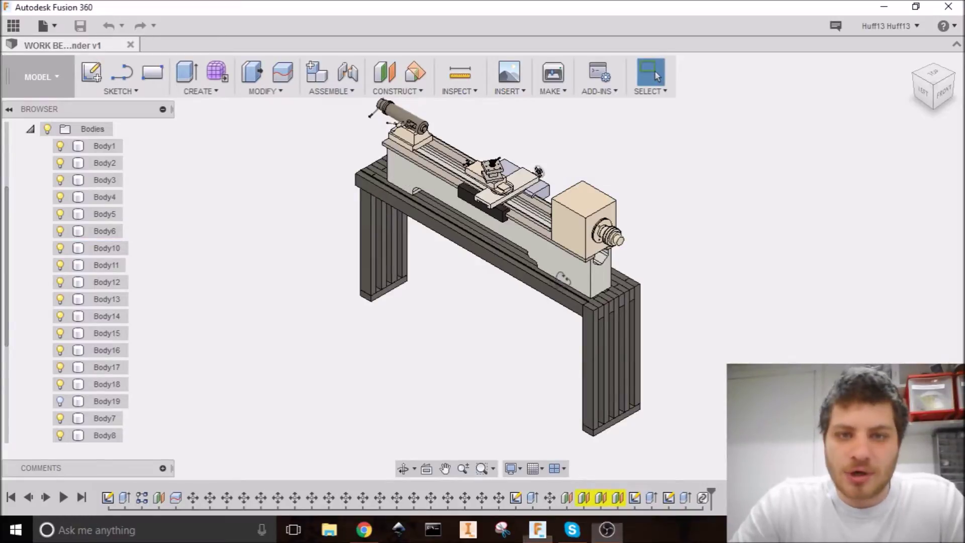
# Orbit, pan and zoom to see the lathe and the whole bench, legs included, from the right side.
pyautogui.keyDown('shift'); pyautogui.moveTo(563, 278); pyautogui.dragTo(905, 228, button='middle'); pyautogui.keyUp('shift')
pyautogui.keyDown('shift'); pyautogui.moveTo(496, 196); pyautogui.dragTo(502, 281, button='middle'); pyautogui.keyUp('shift')
pyautogui.scroll(3, 500, 255)
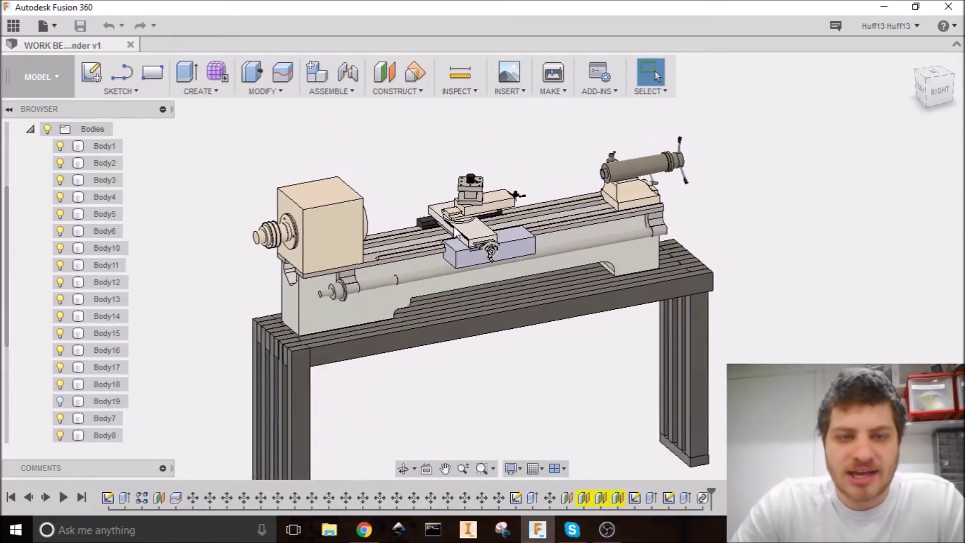
pyautogui.scroll(2, 442, 243)
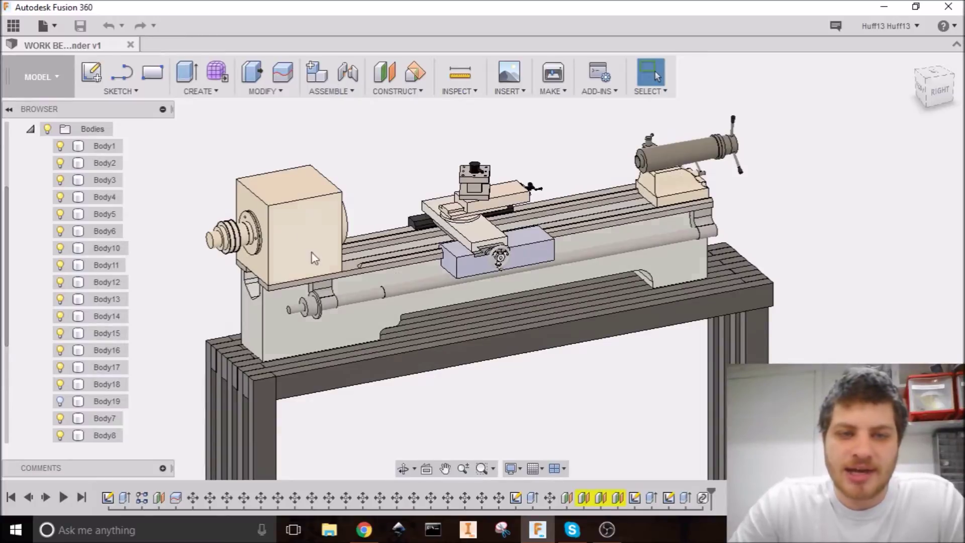
pyautogui.keyDown('shift'); pyautogui.moveTo(457, 270); pyautogui.dragTo(532, 312, button='middle'); pyautogui.keyUp('shift')
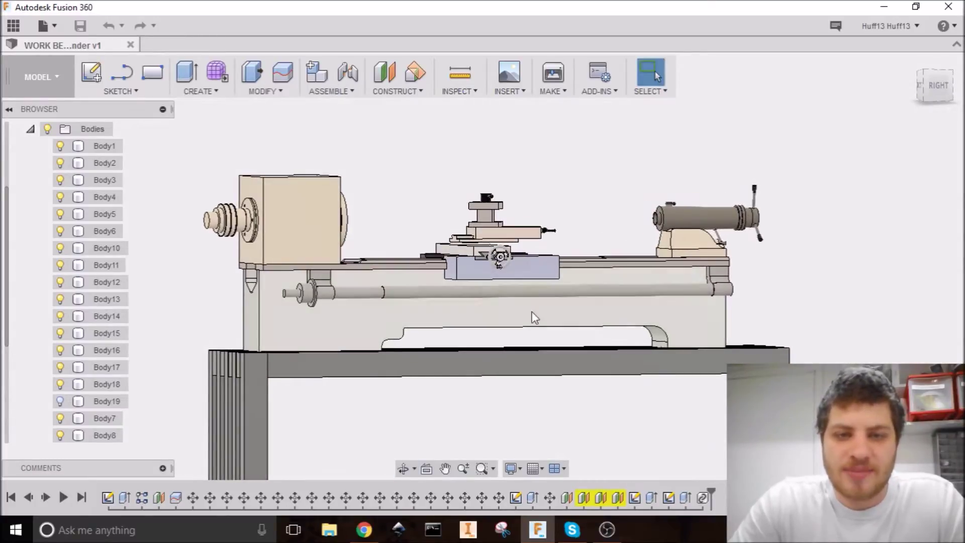
pyautogui.moveTo(649, 272); pyautogui.dragTo(689, 168, button='middle')
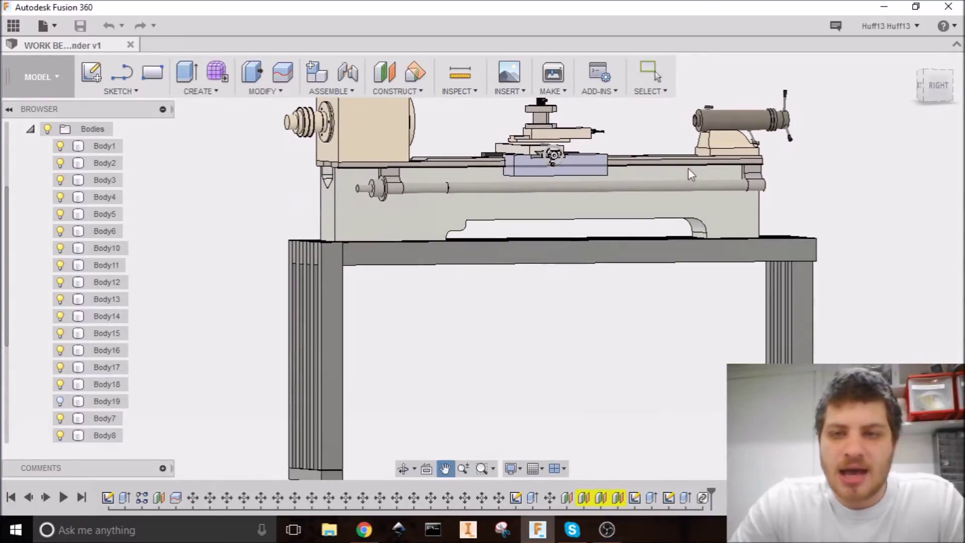
pyautogui.scroll(1, 448, 176)
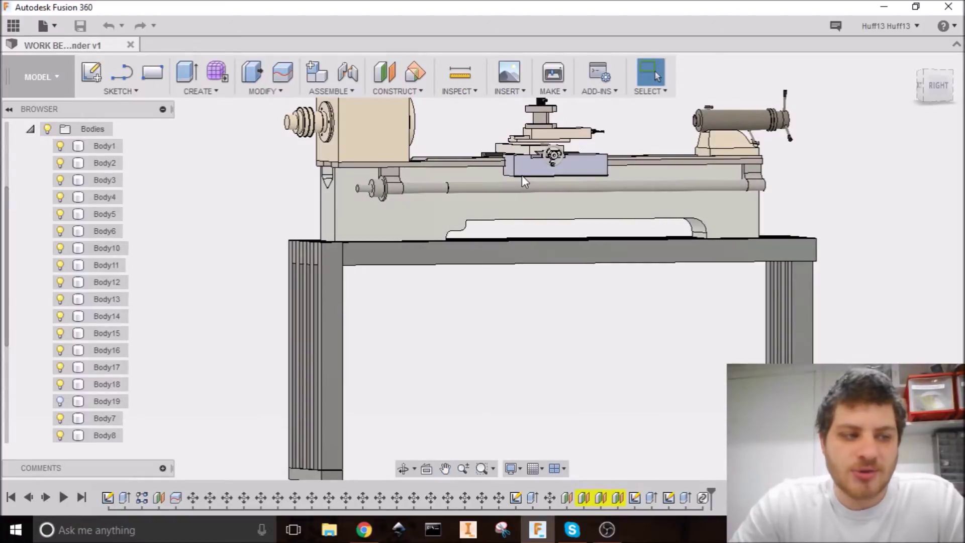
pyautogui.scroll(-3, 387, 362)
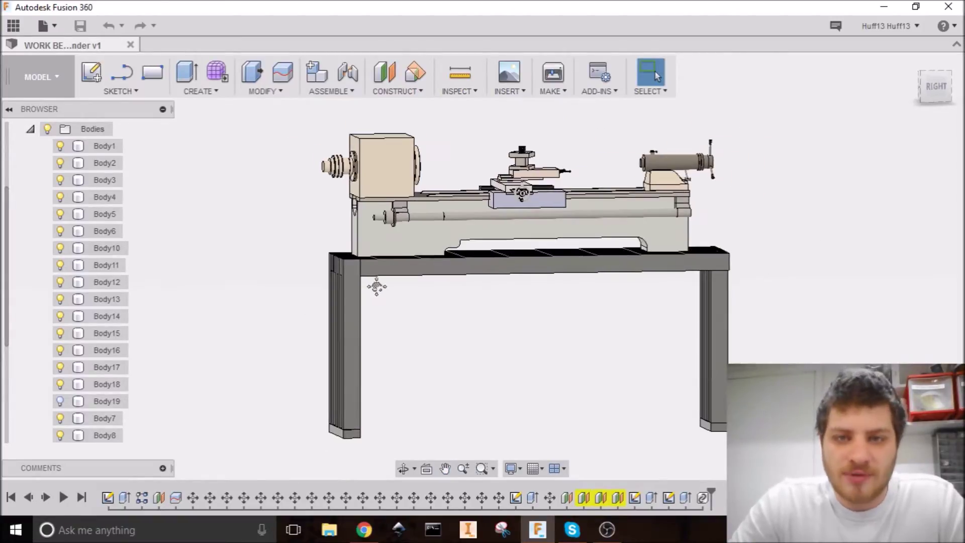
pyautogui.click(45, 77)
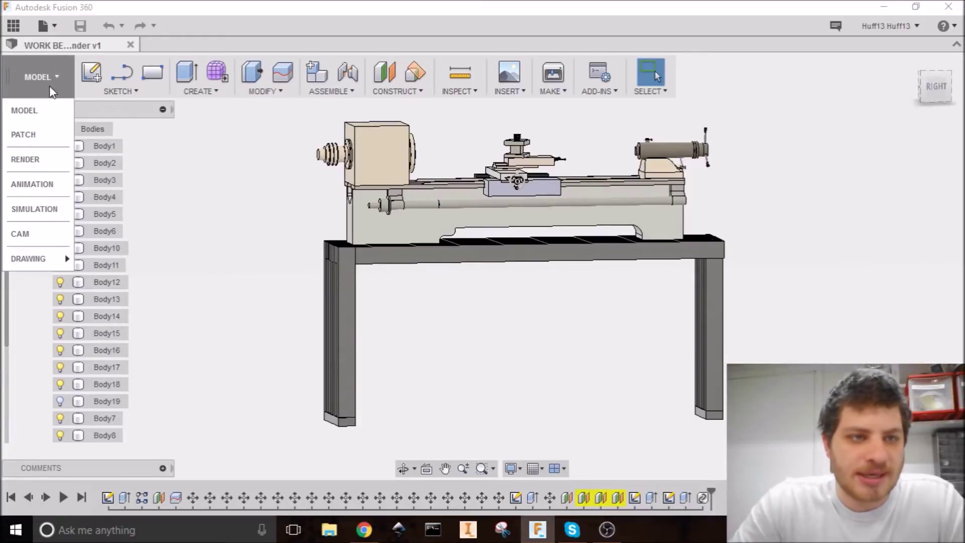
# Switch to the Render workspace and frame the lathe and table in a three-quarter view.
pyautogui.click(47, 160)
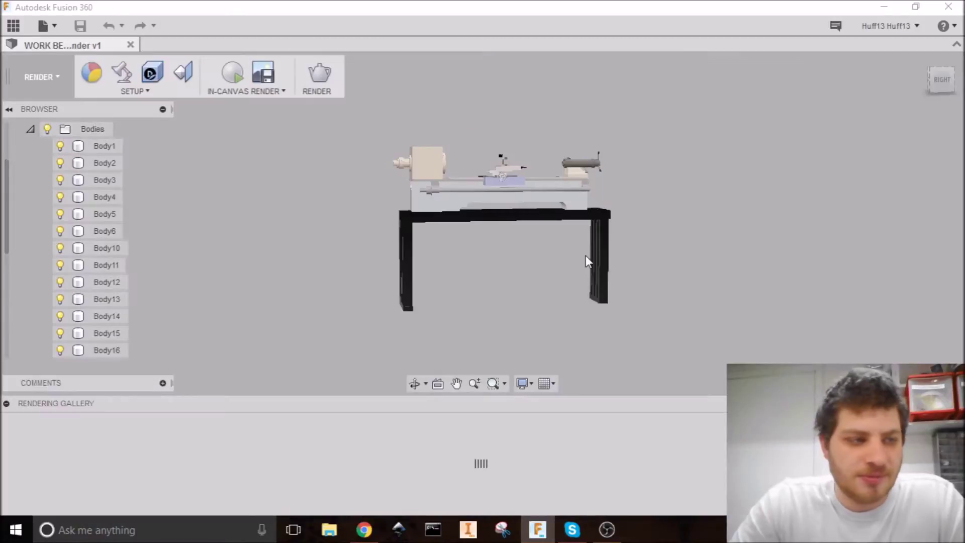
pyautogui.keyDown('shift'); pyautogui.moveTo(585, 255); pyautogui.dragTo(443, 120, button='middle'); pyautogui.keyUp('shift')
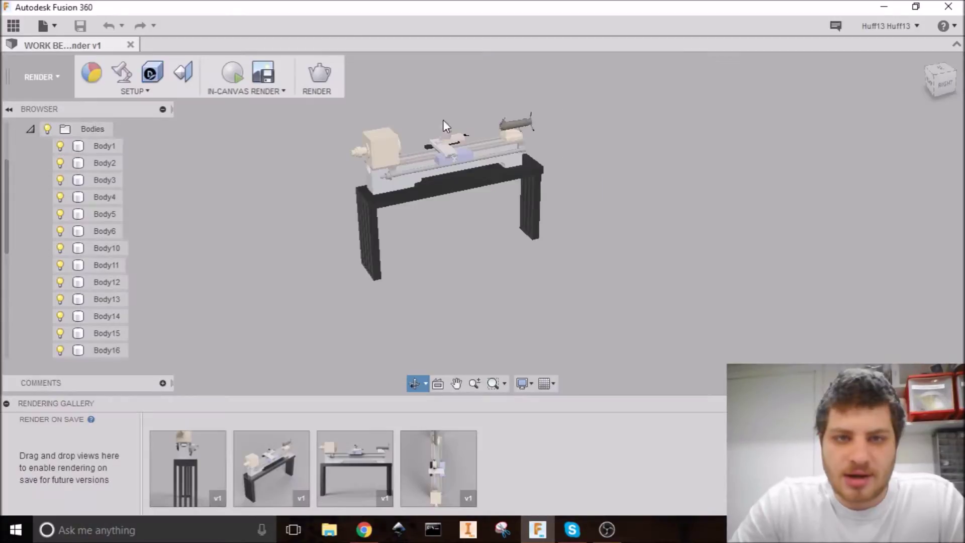
pyautogui.scroll(5, 466, 206)
pyautogui.scroll(-5, 475, 195)
pyautogui.moveTo(475, 195); pyautogui.dragTo(442, 161, button='middle')
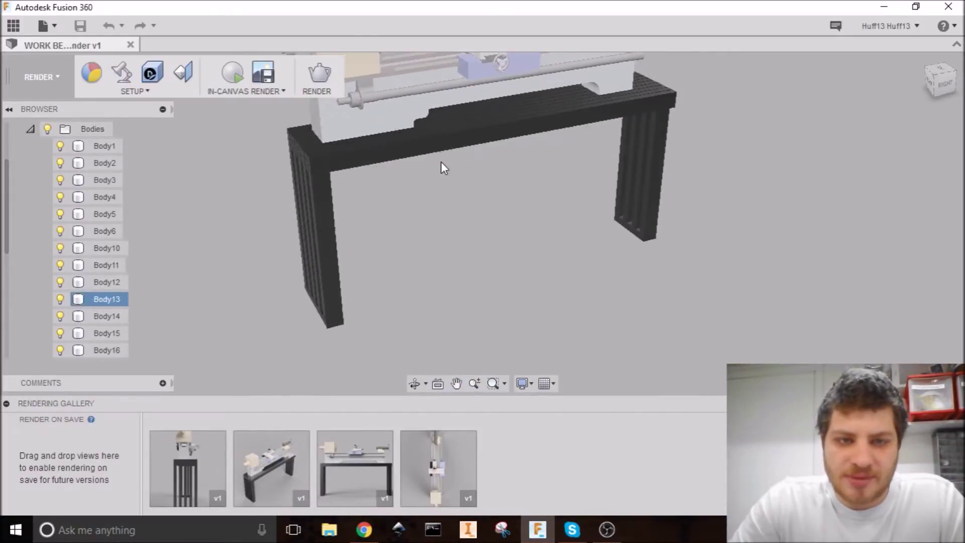
pyautogui.scroll(-3, 252, 172)
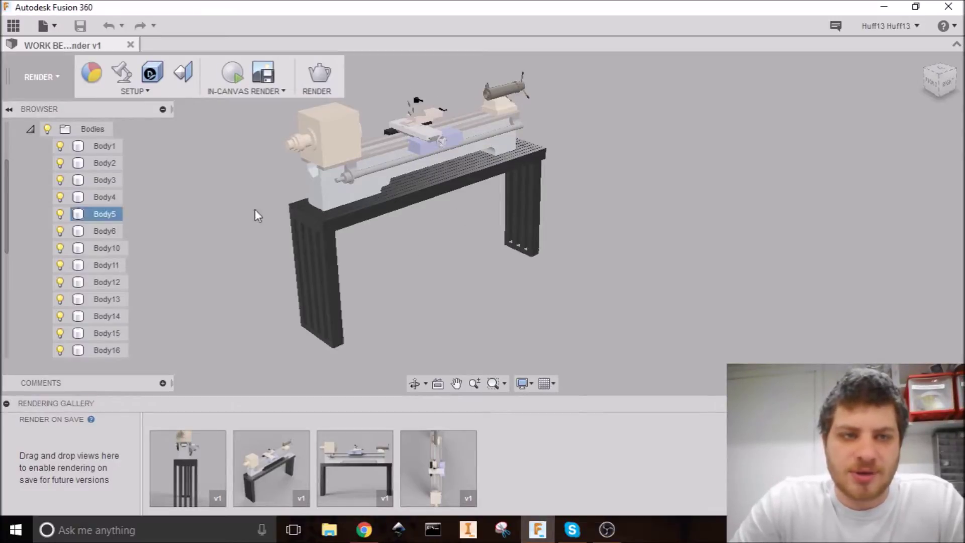
pyautogui.click(95, 76)
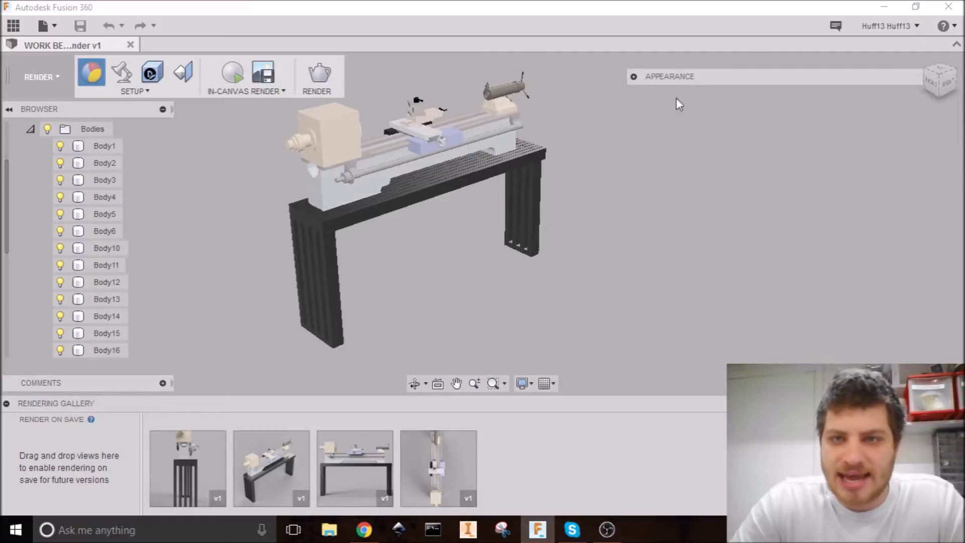
# Expand the Appearance panel and move it to the upper left of the screen.
pyautogui.moveTo(724, 79); pyautogui.dragTo(600, 75)
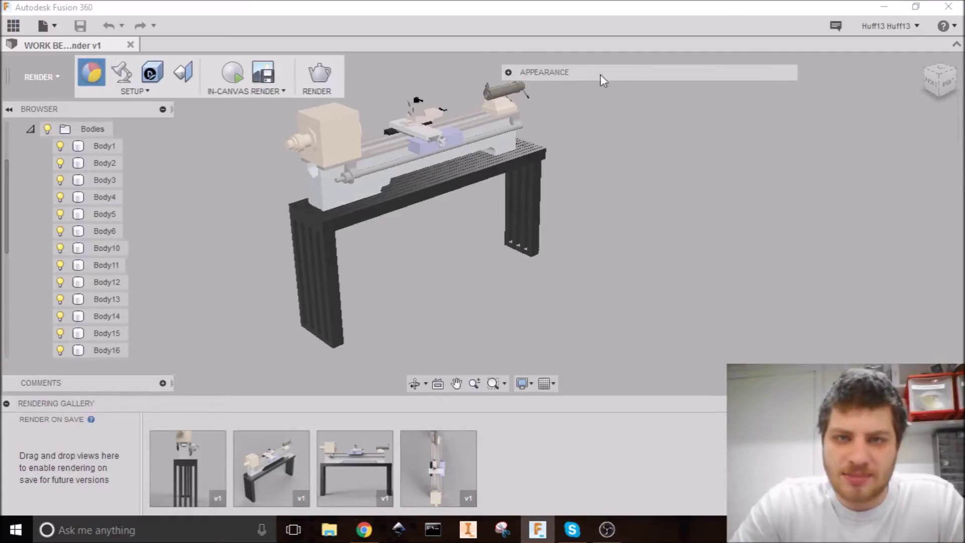
pyautogui.click(510, 71)
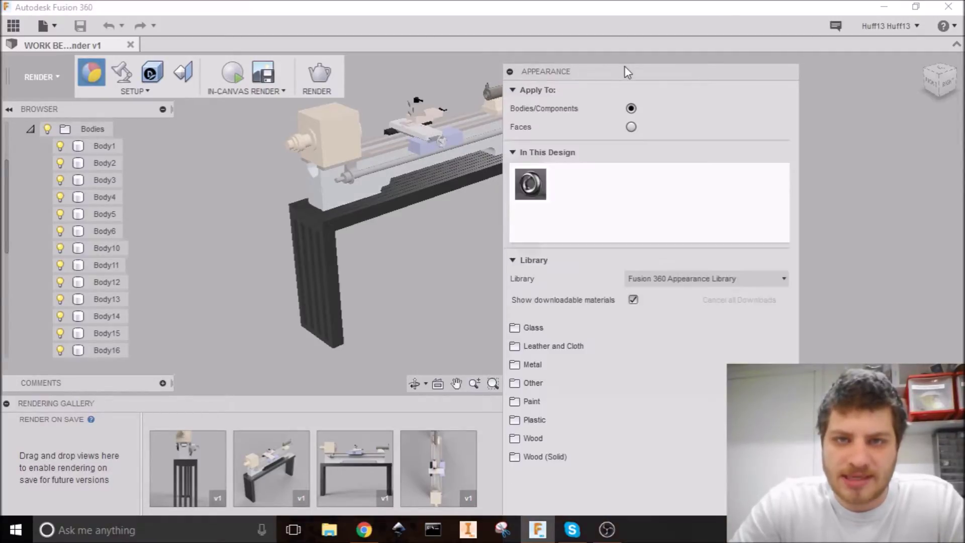
pyautogui.moveTo(627, 71); pyautogui.dragTo(197, 122)
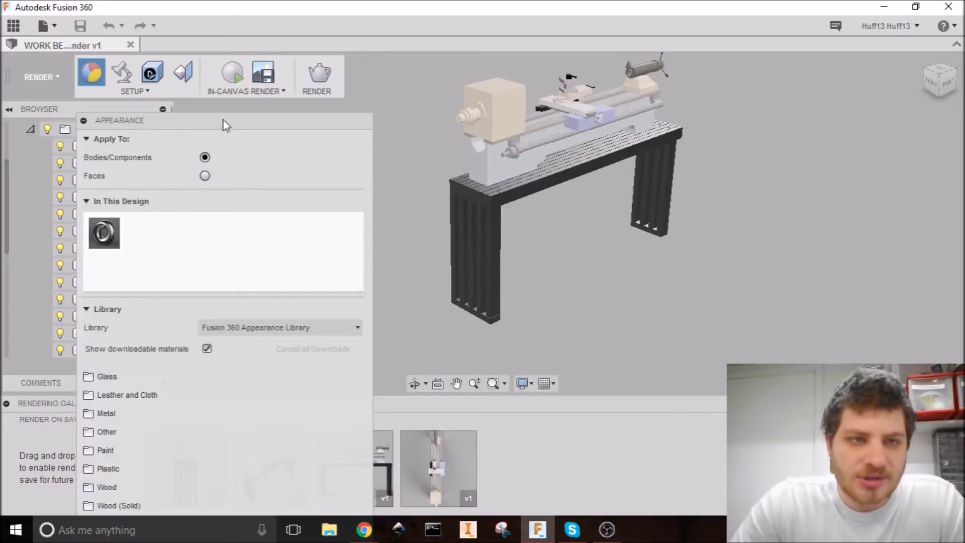
pyautogui.moveTo(223, 119); pyautogui.dragTo(218, 56)
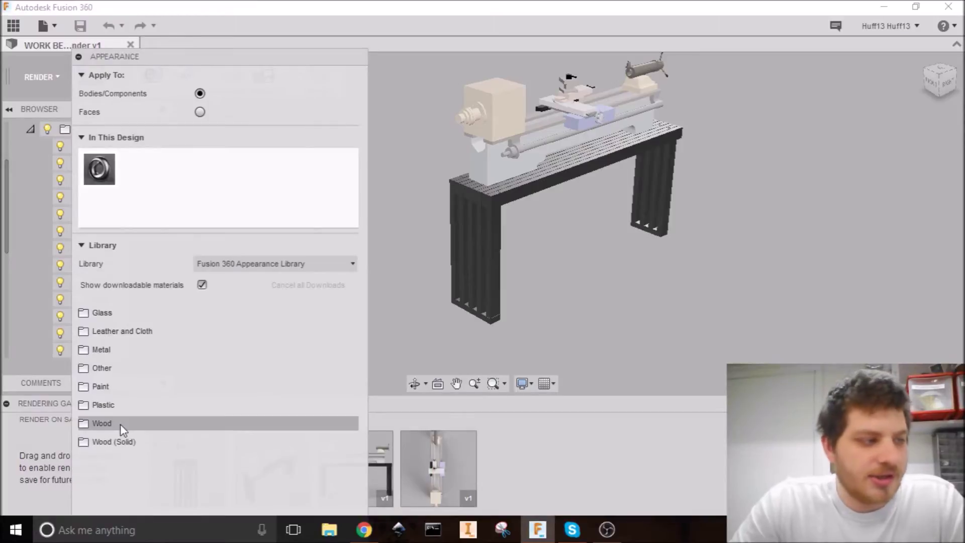
# Browse the Appearance library to the Wood (Solid) > Unfinished materials.
pyautogui.click(133, 441)
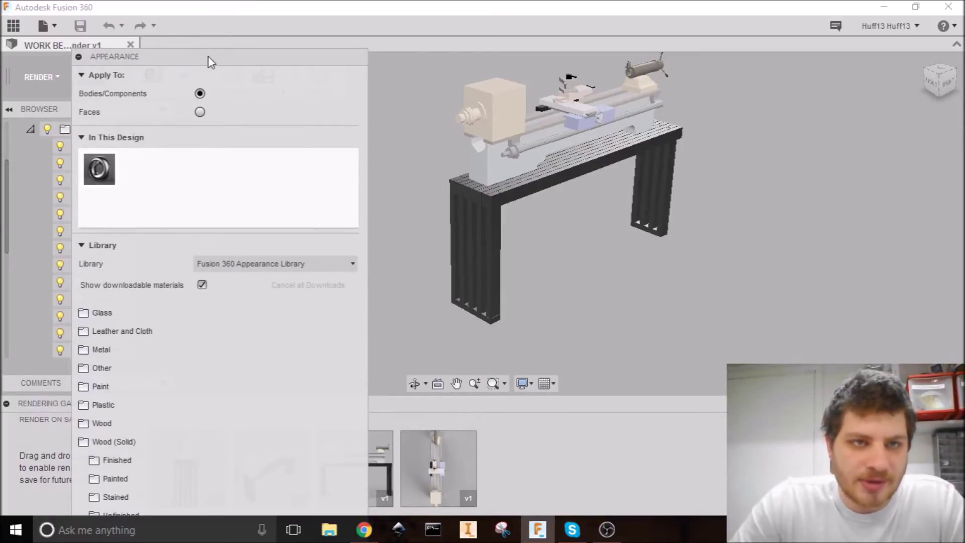
pyautogui.moveTo(208, 56); pyautogui.dragTo(221, 10)
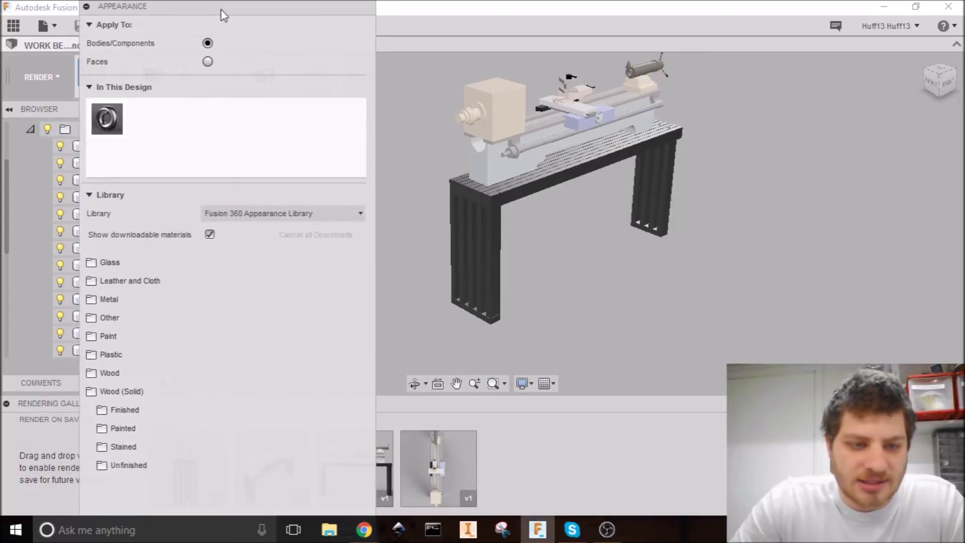
pyautogui.click(161, 464)
pyautogui.scroll(-5, 251, 369)
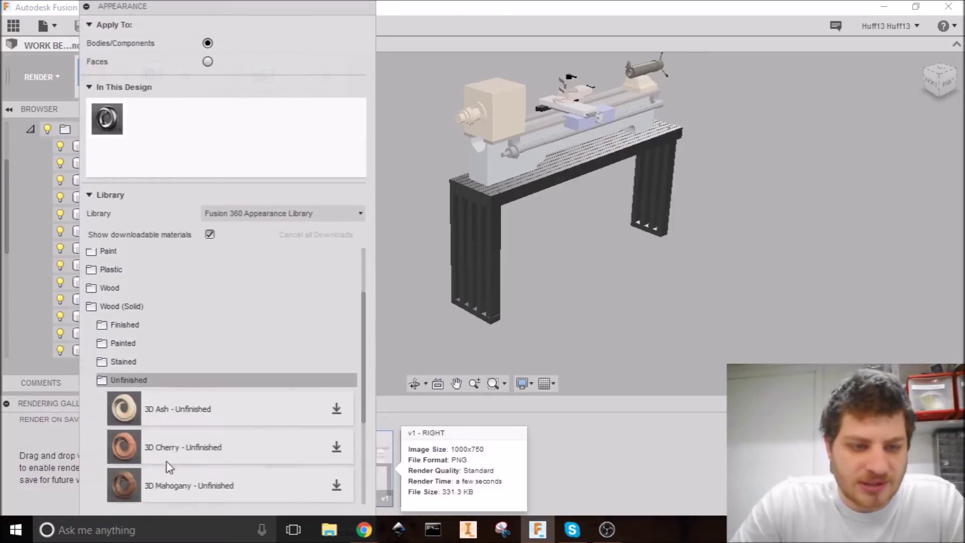
pyautogui.scroll(-1, 232, 386)
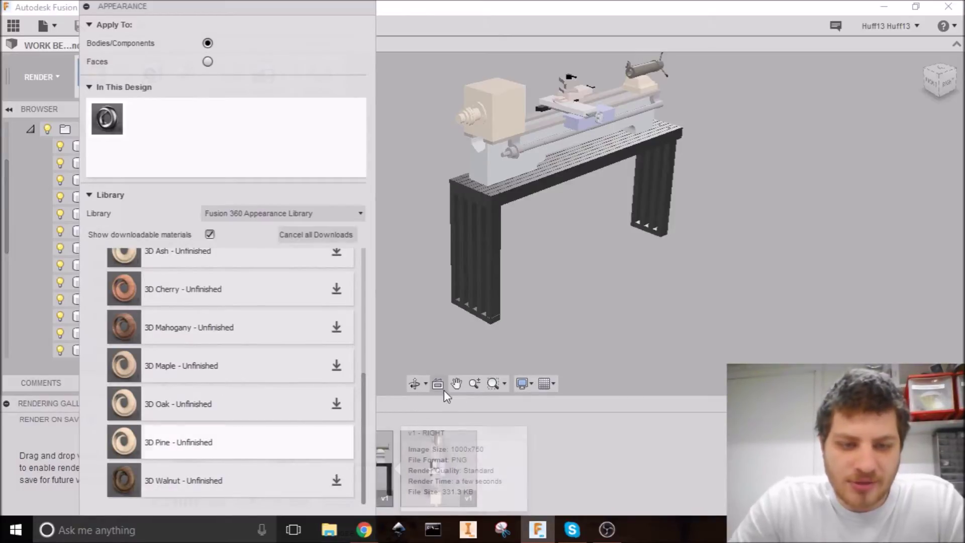
pyautogui.scroll(3, 326, 437)
pyautogui.scroll(3, 321, 428)
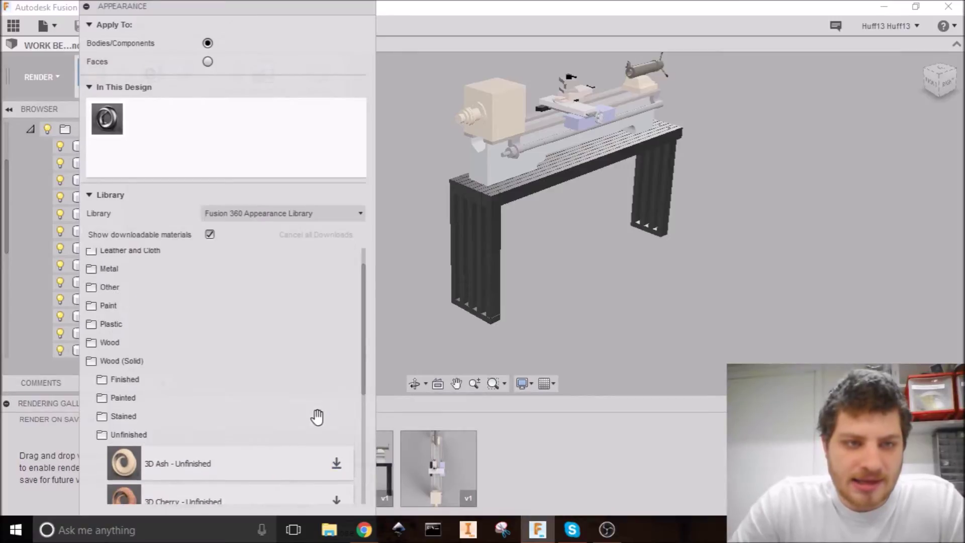
pyautogui.scroll(-1, 168, 258)
pyautogui.scroll(-4, 250, 424)
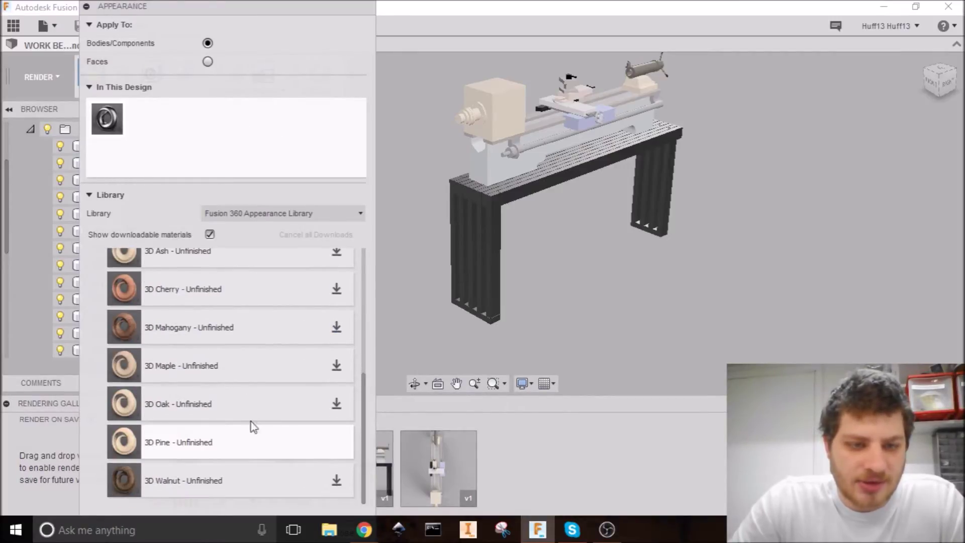
# Apply 3D Pine - Unfinished to the bench legs and top.
pyautogui.moveTo(149, 442); pyautogui.dragTo(496, 257)
pyautogui.scroll(3, 544, 207)
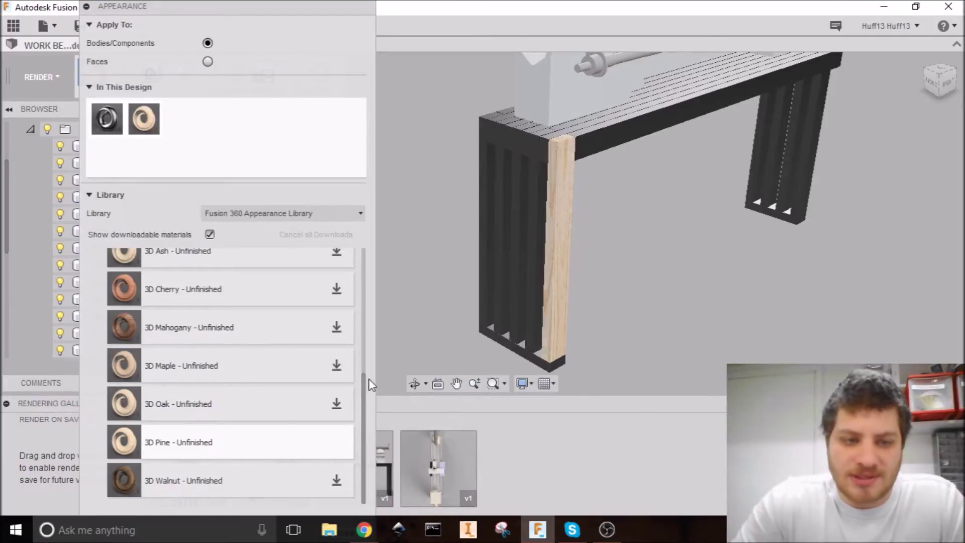
pyautogui.moveTo(194, 450); pyautogui.dragTo(642, 327)
pyautogui.scroll(3, 391, 356)
pyautogui.scroll(-5, 502, 281)
pyautogui.keyDown('shift'); pyautogui.moveTo(580, 224); pyautogui.dragTo(601, 204, button='middle'); pyautogui.keyUp('shift')
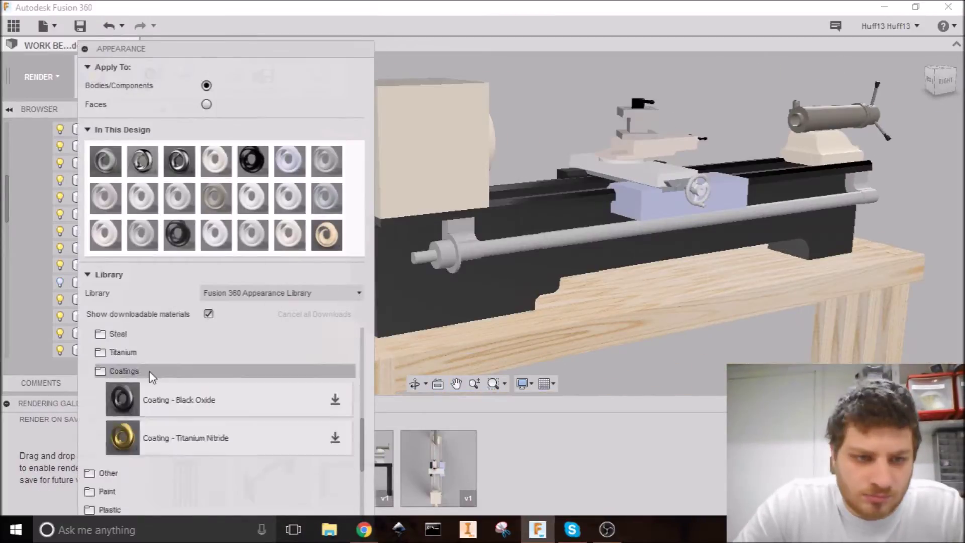
# Collapse the Appearance panel and confirm the appearance changes with OK.
pyautogui.scroll(5, 183, 366)
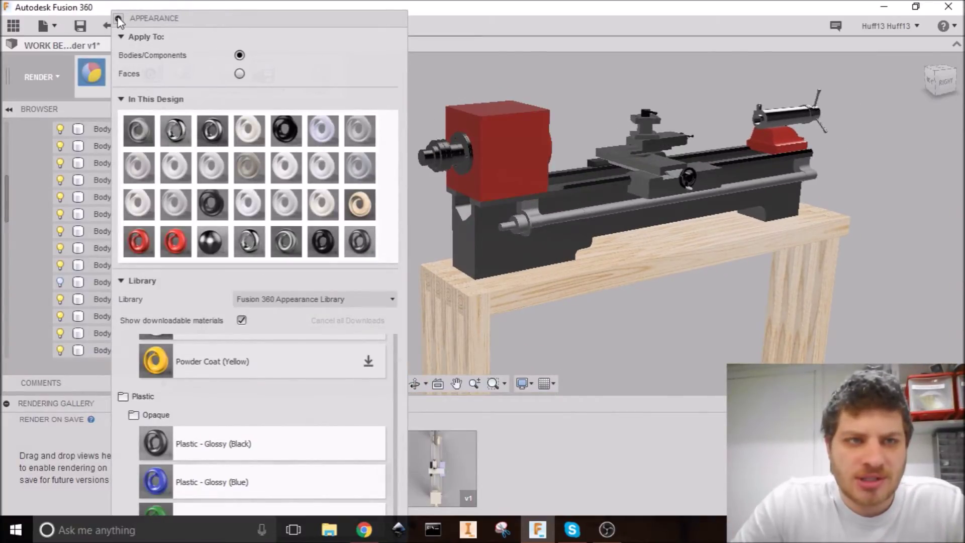
pyautogui.click(119, 19)
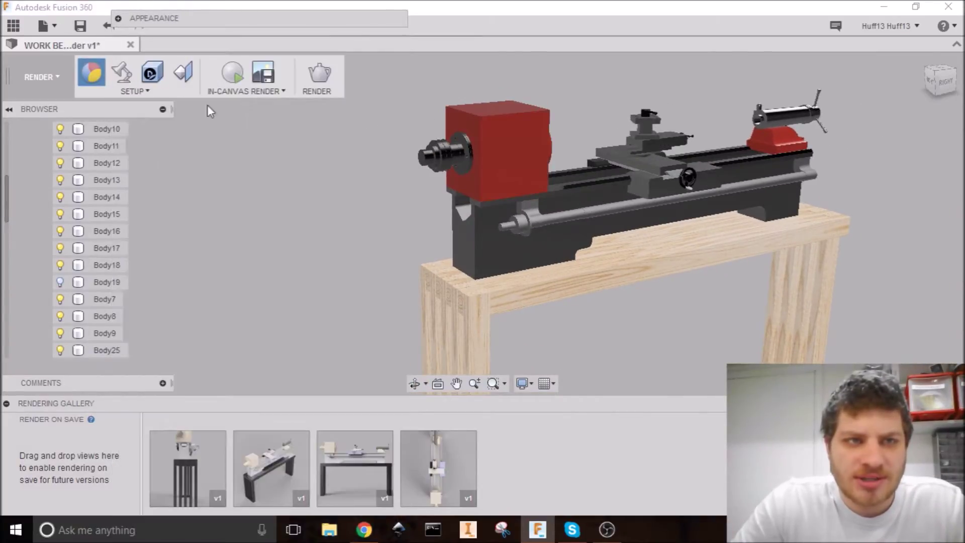
pyautogui.rightClick(299, 184)
pyautogui.click(355, 180)
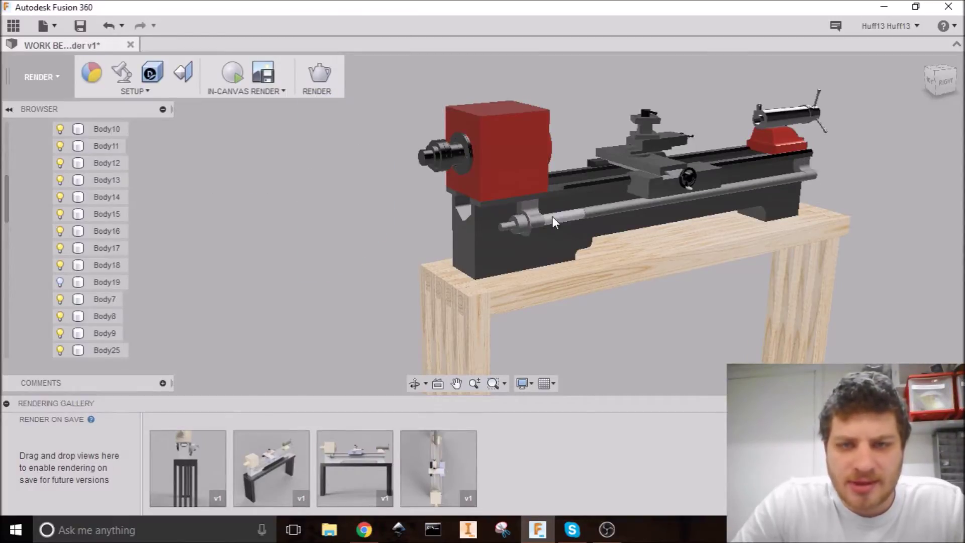
pyautogui.keyDown('shift'); pyautogui.moveTo(553, 222); pyautogui.dragTo(301, 156, button='middle'); pyautogui.keyUp('shift')
# Open Scene Settings and move its panel higher up the screen.
pyautogui.click(122, 72)
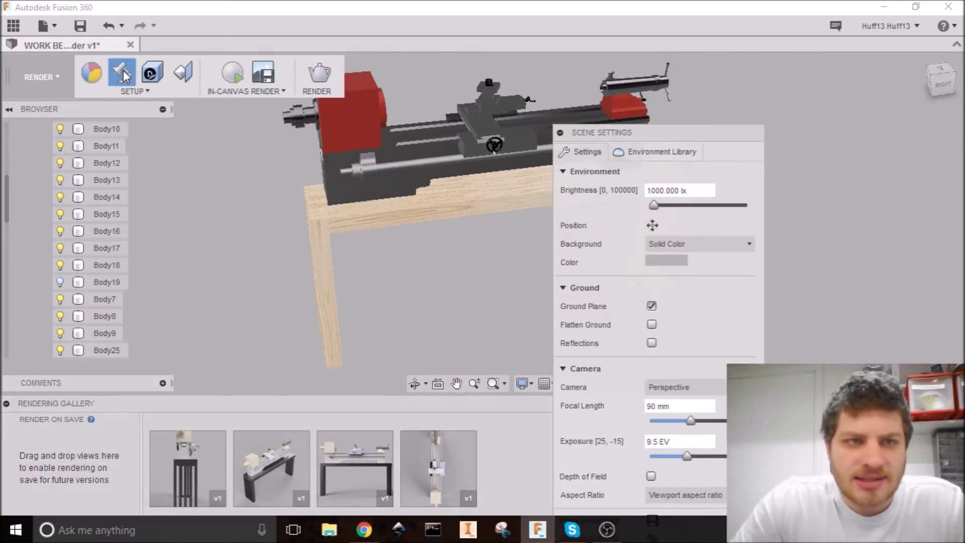
pyautogui.moveTo(715, 135); pyautogui.dragTo(721, 81)
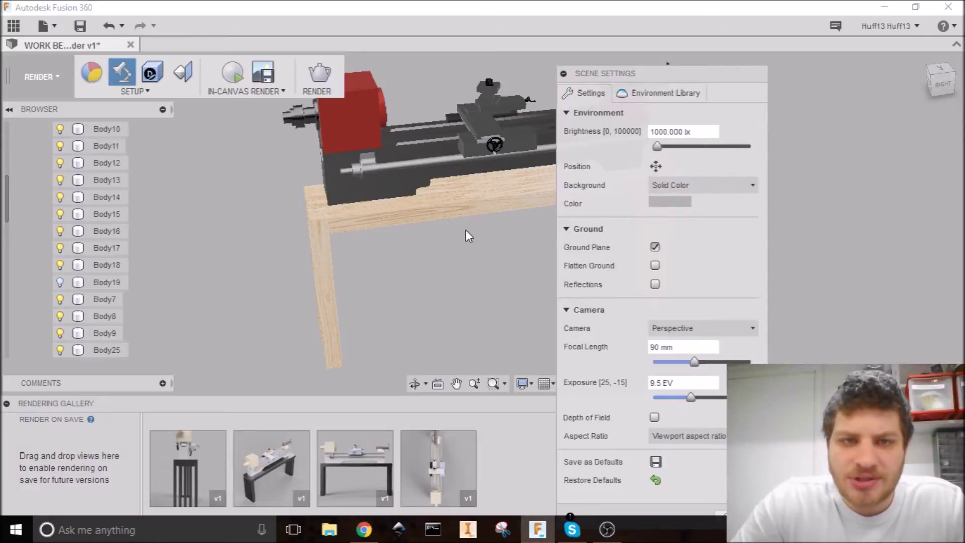
pyautogui.moveTo(466, 234)
pyautogui.keyDown('shift'); pyautogui.mouseDown(button='middle')
pyautogui.moveTo(484, 198)
pyautogui.moveTo(454, 233)
pyautogui.mouseUp(button='middle'); pyautogui.keyUp('shift')
pyautogui.keyDown('shift'); pyautogui.moveTo(375, 225); pyautogui.dragTo(452, 209, button='middle'); pyautogui.keyUp('shift')
# Drag the Skylight environment from the Fusion 360 Library onto the canvas.
pyautogui.click(683, 92)
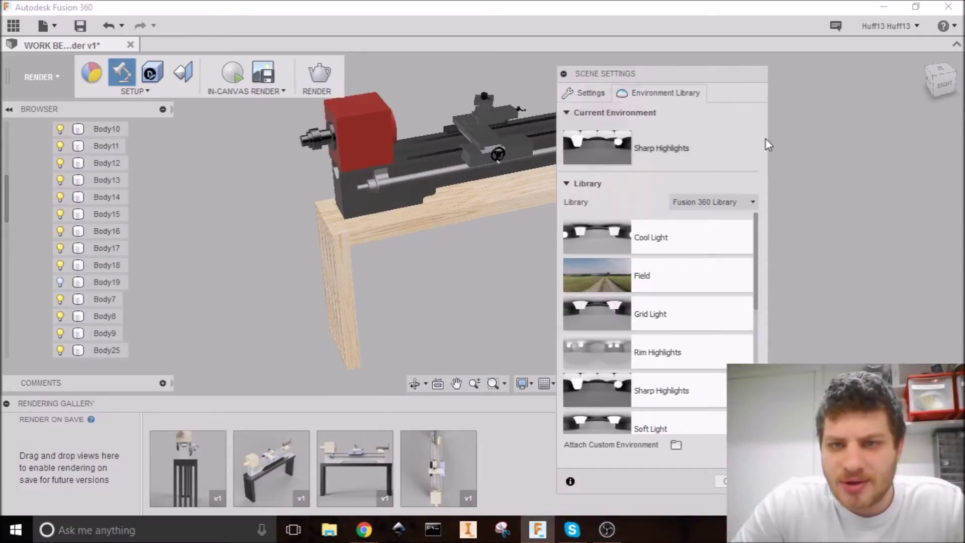
pyautogui.scroll(-5, 709, 294)
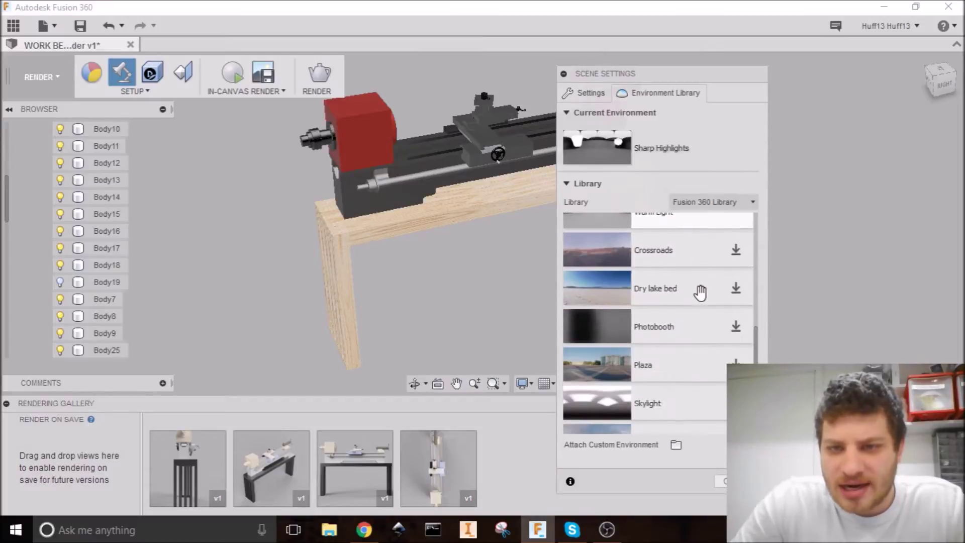
pyautogui.scroll(-1, 695, 299)
pyautogui.scroll(7, 663, 352)
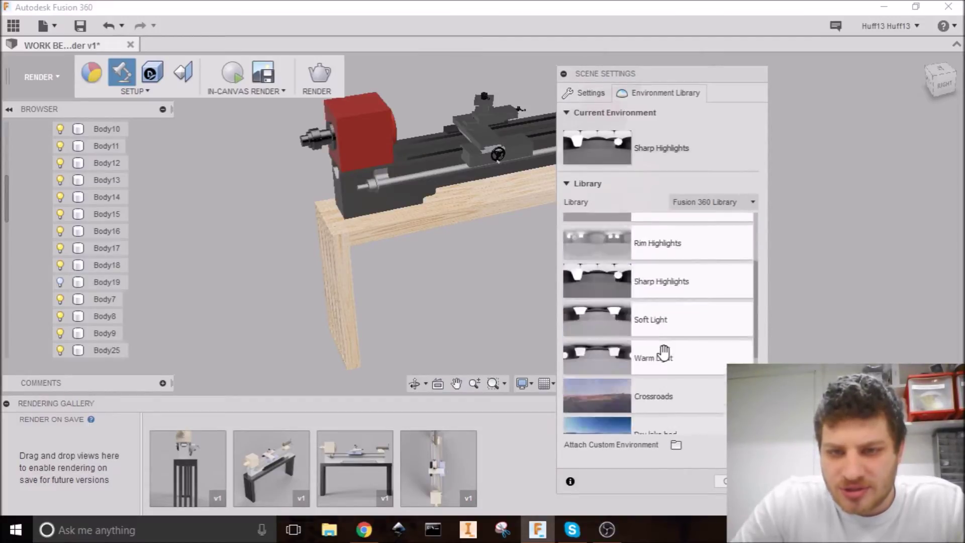
pyautogui.scroll(-2, 719, 330)
pyautogui.scroll(-3, 704, 346)
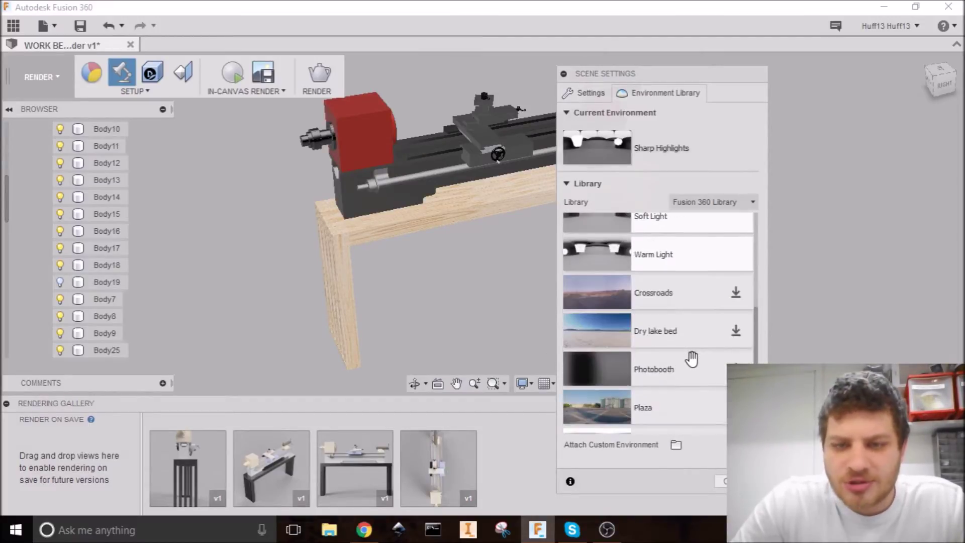
pyautogui.scroll(-1, 688, 275)
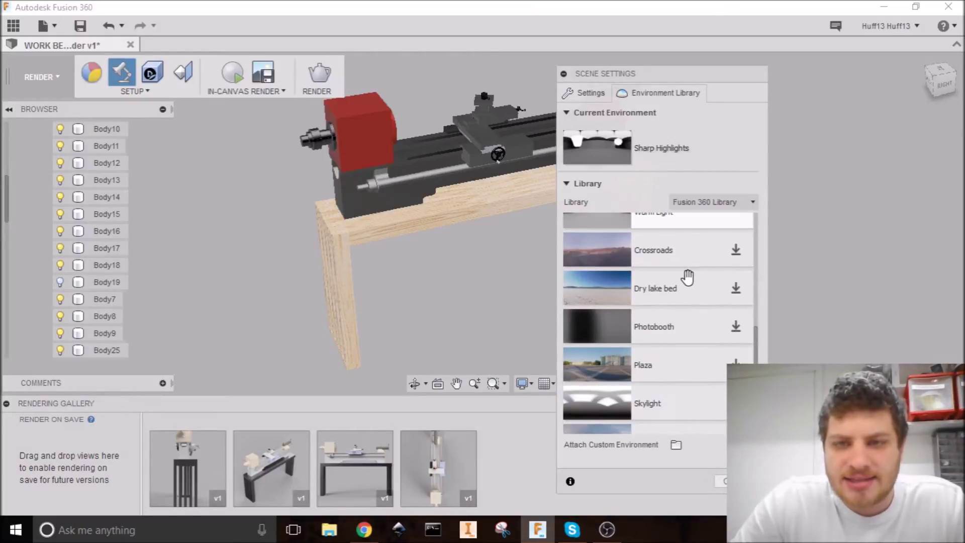
pyautogui.scroll(-1, 665, 340)
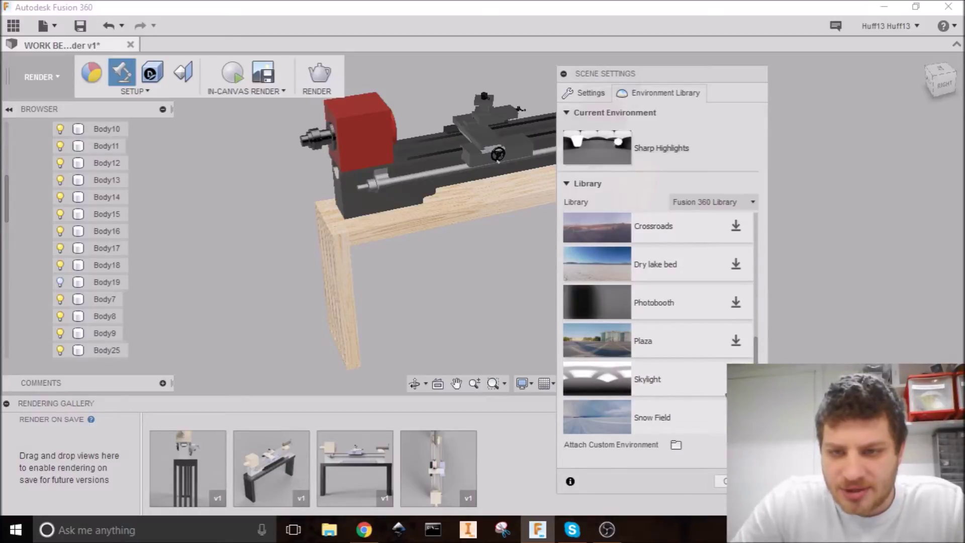
pyautogui.moveTo(609, 375); pyautogui.dragTo(520, 341)
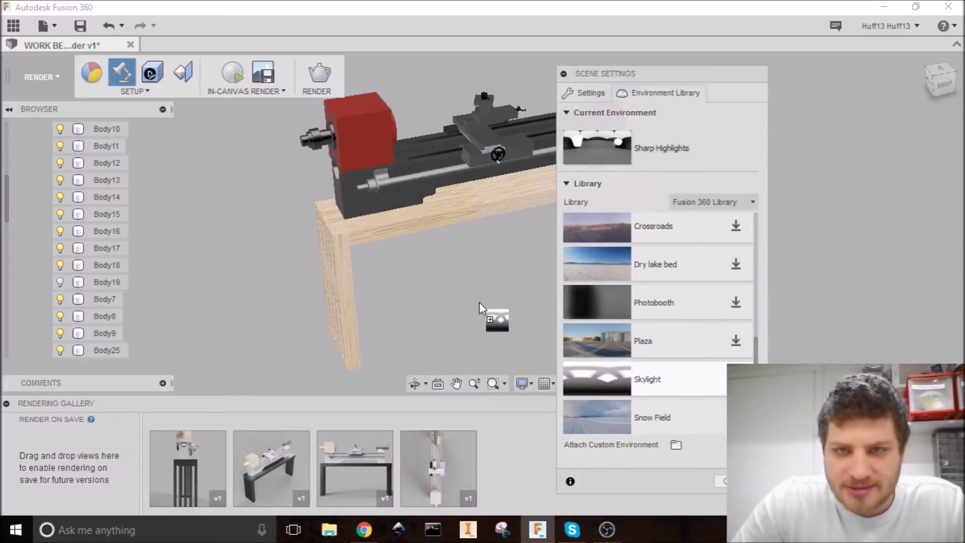
pyautogui.moveTo(478, 303); pyautogui.dragTo(479, 302)
pyautogui.click(588, 93)
# Set the background to Environment and turn on ground reflections with adjusted roughness.
pyautogui.click(692, 185)
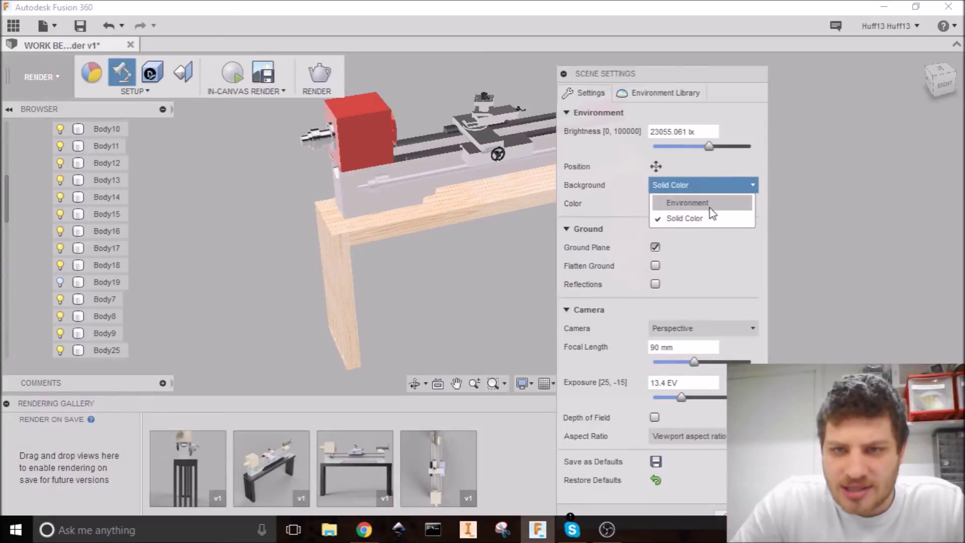
pyautogui.click(708, 206)
pyautogui.keyDown('shift'); pyautogui.moveTo(478, 210); pyautogui.dragTo(684, 276, button='middle'); pyautogui.keyUp('shift')
pyautogui.click(655, 266)
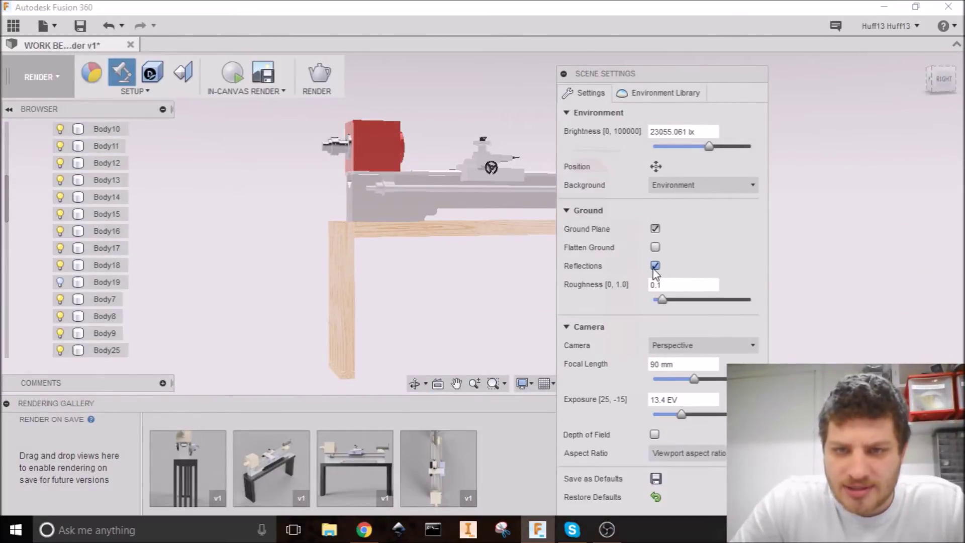
pyautogui.keyDown('shift'); pyautogui.moveTo(484, 288); pyautogui.dragTo(496, 304, button='middle'); pyautogui.keyUp('shift')
pyautogui.moveTo(662, 299); pyautogui.dragTo(704, 302)
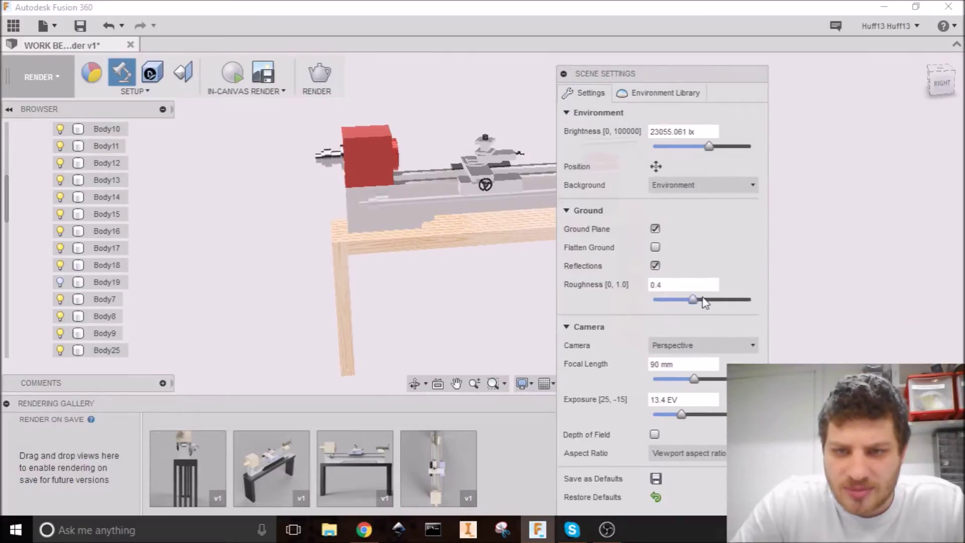
pyautogui.keyDown('shift'); pyautogui.moveTo(664, 302); pyautogui.dragTo(577, 366, button='middle'); pyautogui.keyUp('shift')
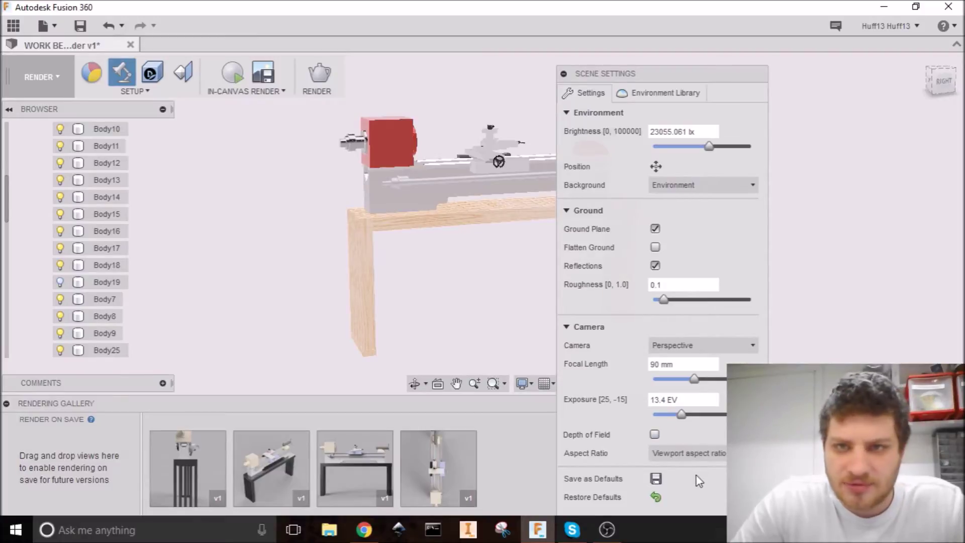
pyautogui.click(653, 93)
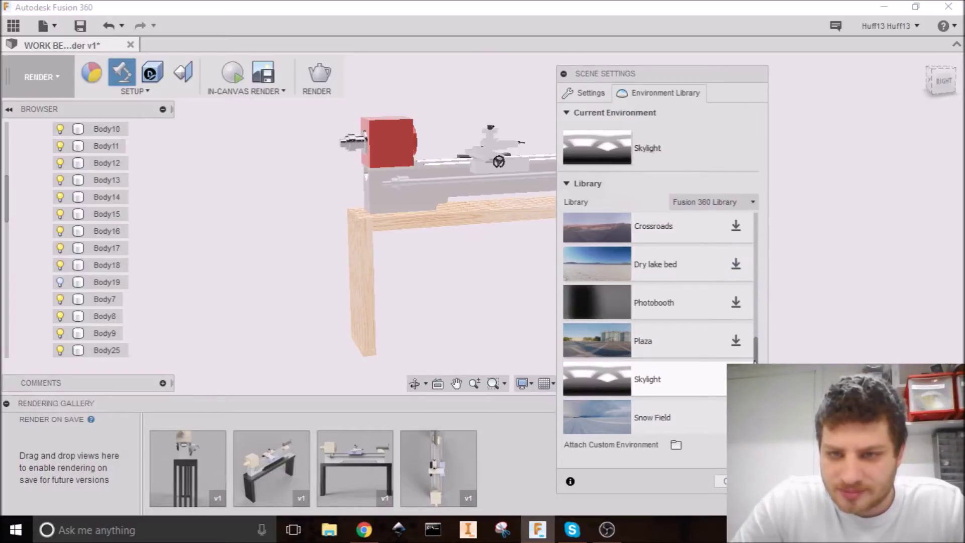
# Replace Skylight with the Field environment from the Fusion 360 Library.
pyautogui.scroll(5, 767, 306)
pyautogui.moveTo(644, 260); pyautogui.dragTo(506, 289)
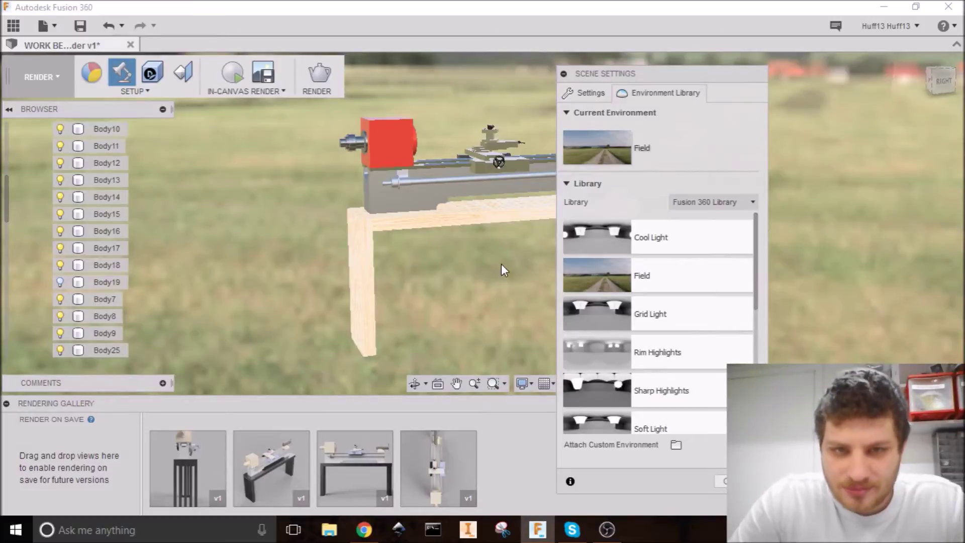
pyautogui.moveTo(502, 264); pyautogui.dragTo(353, 248, button='middle')
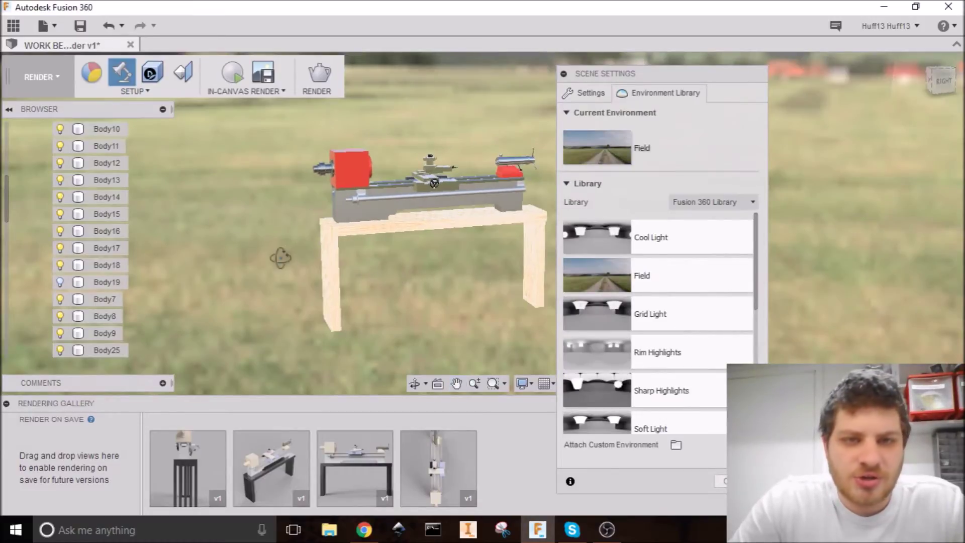
pyautogui.keyDown('shift'); pyautogui.moveTo(280, 254); pyautogui.dragTo(297, 226, button='middle'); pyautogui.keyUp('shift')
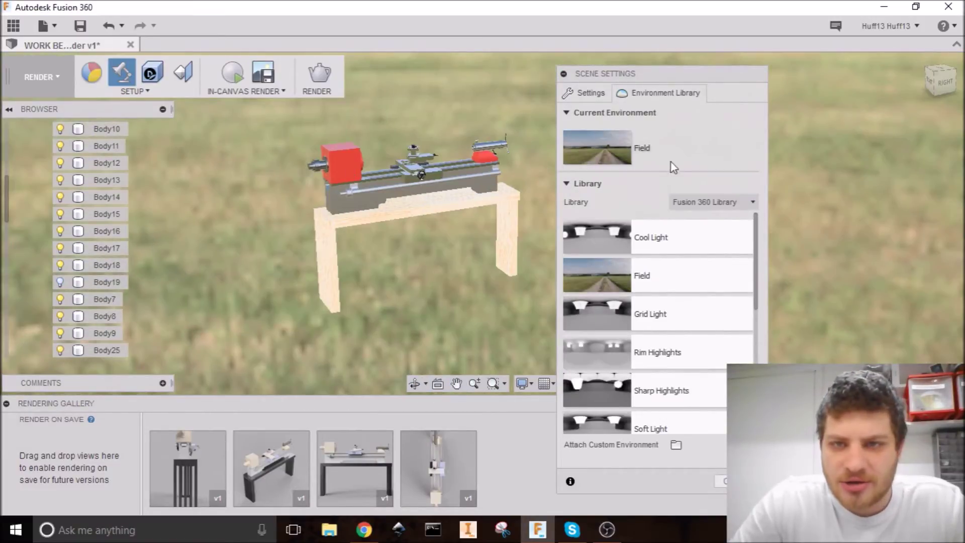
pyautogui.click(749, 203)
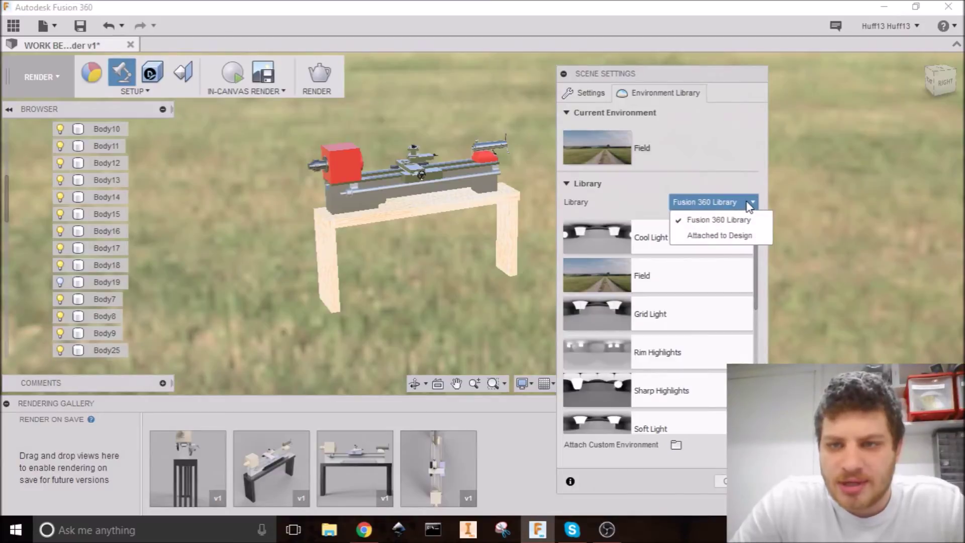
pyautogui.click(751, 204)
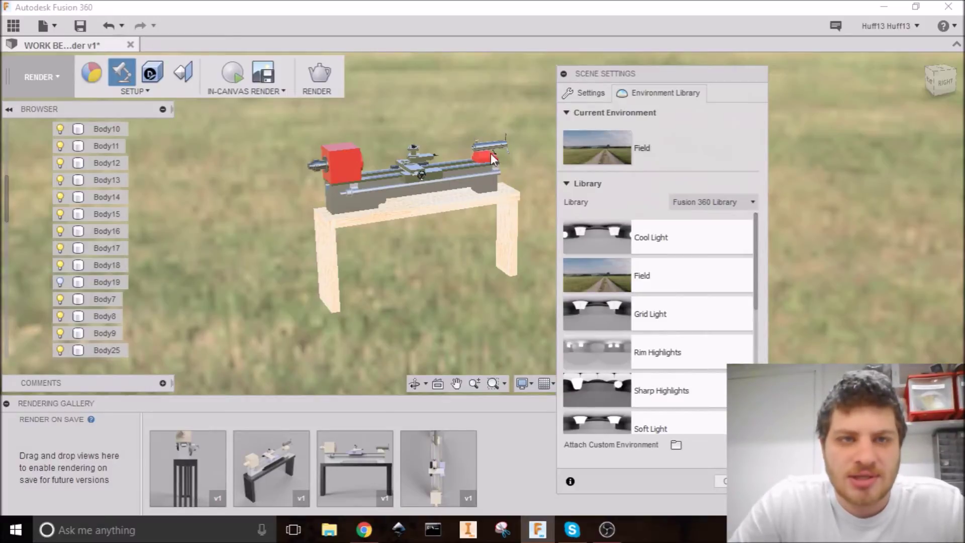
pyautogui.moveTo(416, 252)
pyautogui.mouseDown(button='middle')
pyautogui.moveTo(432, 252)
pyautogui.moveTo(426, 258)
pyautogui.mouseUp(button='middle')
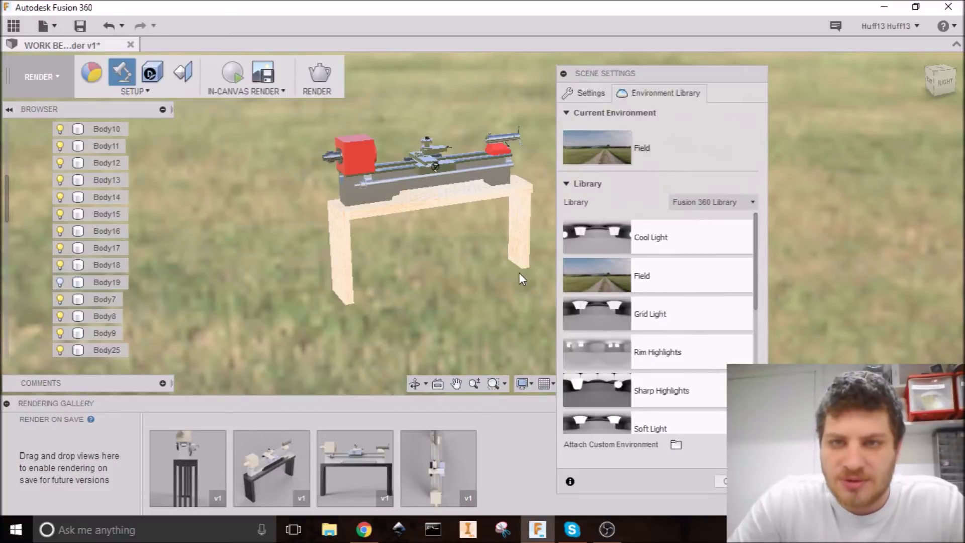
# Turn off ground reflections, keep the Perspective camera, and close Scene Settings.
pyautogui.click(582, 94)
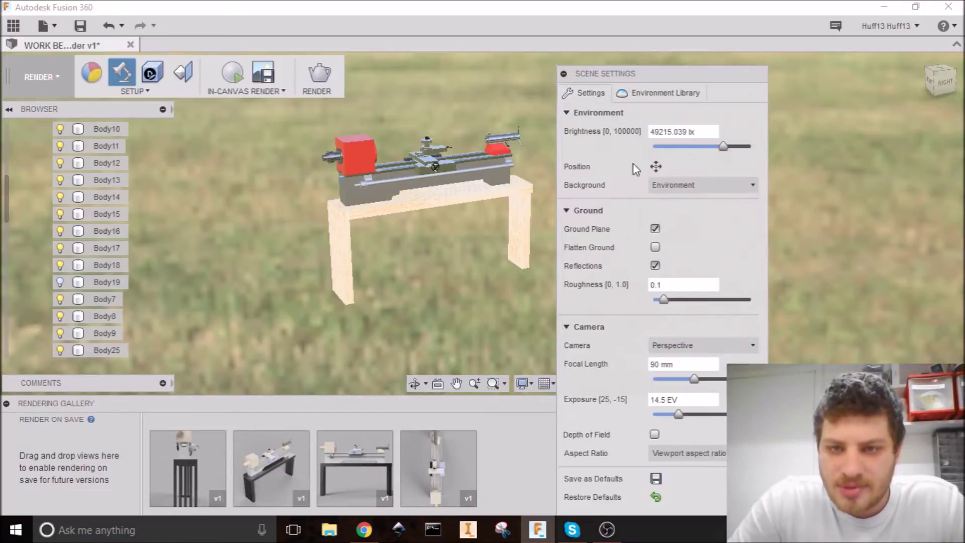
pyautogui.moveTo(676, 300); pyautogui.dragTo(680, 300)
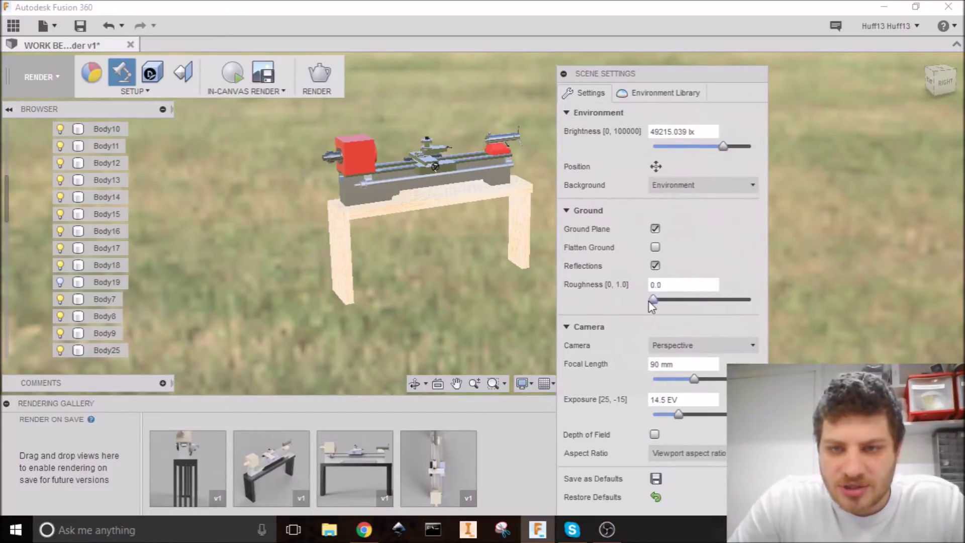
pyautogui.click(655, 266)
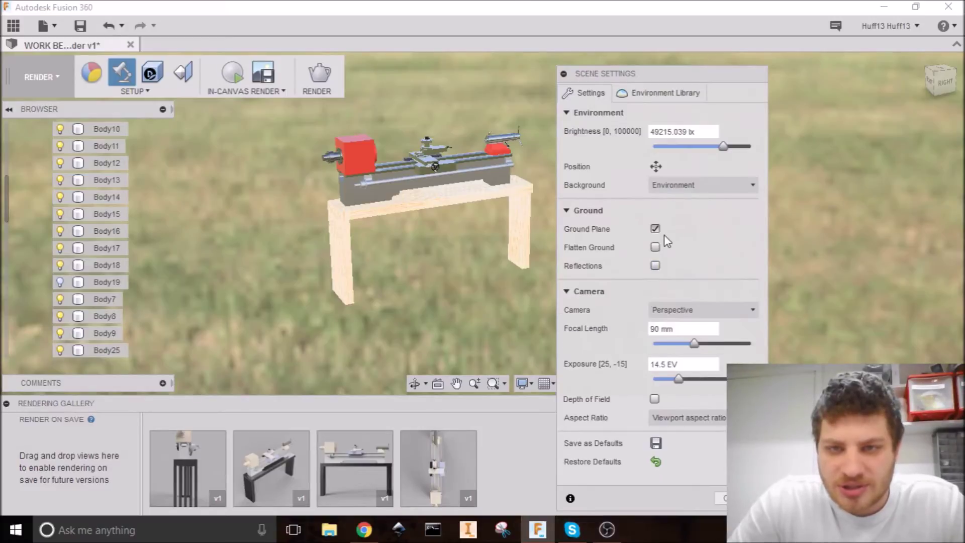
pyautogui.click(686, 310)
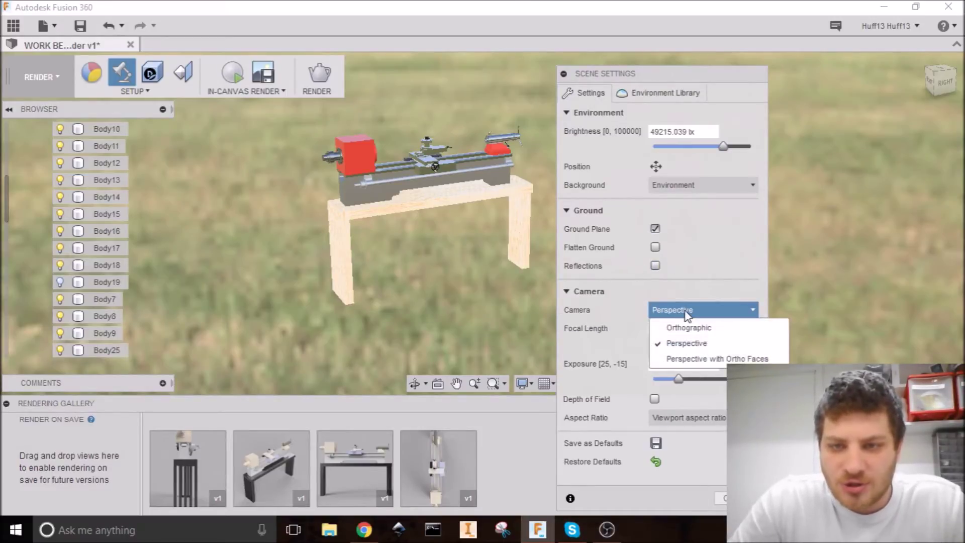
pyautogui.click(687, 312)
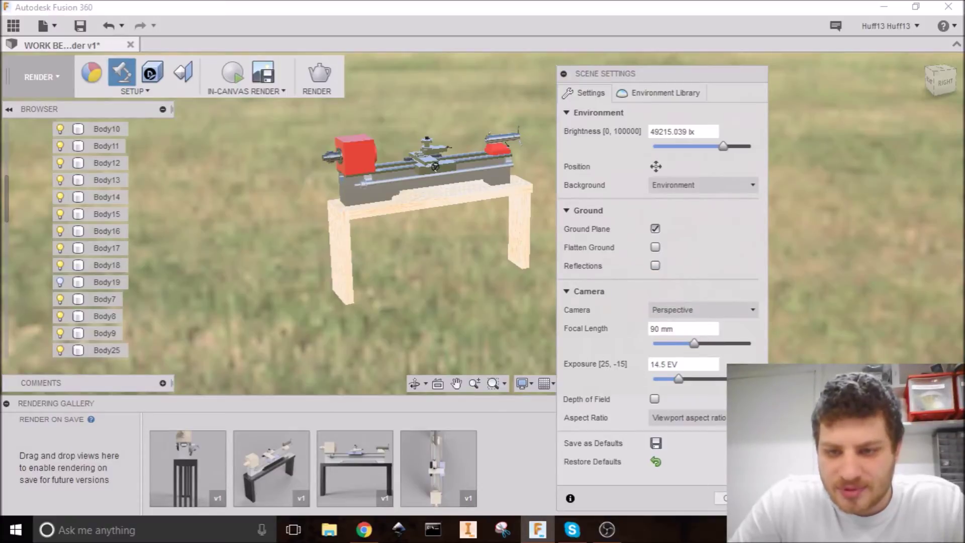
pyautogui.click(723, 498)
pyautogui.scroll(2, 447, 269)
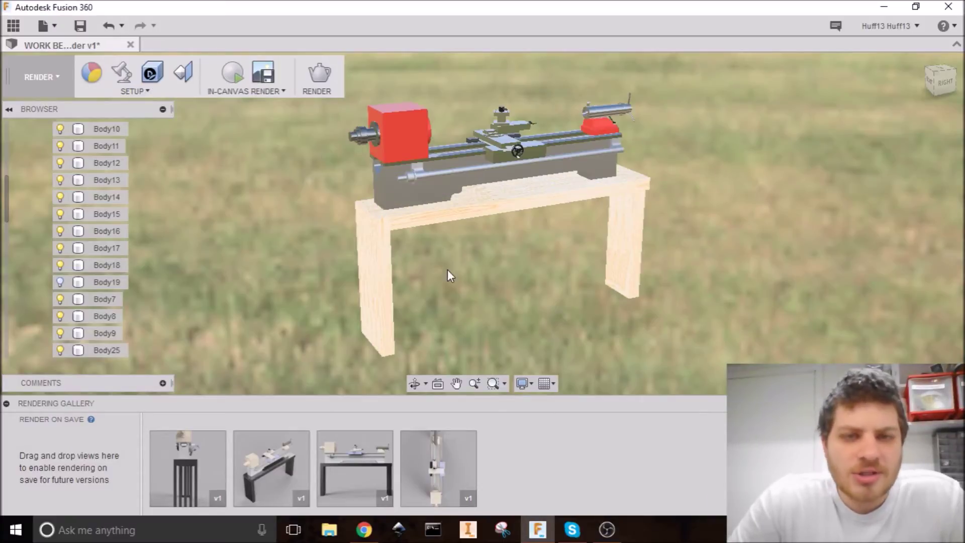
# Start a decal on the bench top's front face using the DTE_Logo03.png image.
pyautogui.keyDown('shift'); pyautogui.moveTo(479, 260); pyautogui.dragTo(480, 264, button='middle'); pyautogui.keyUp('shift')
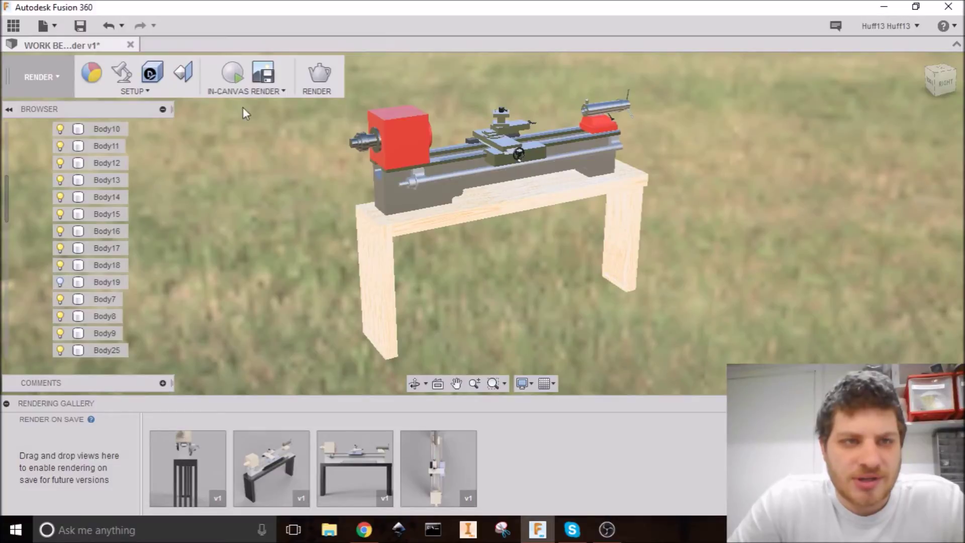
pyautogui.click(168, 72)
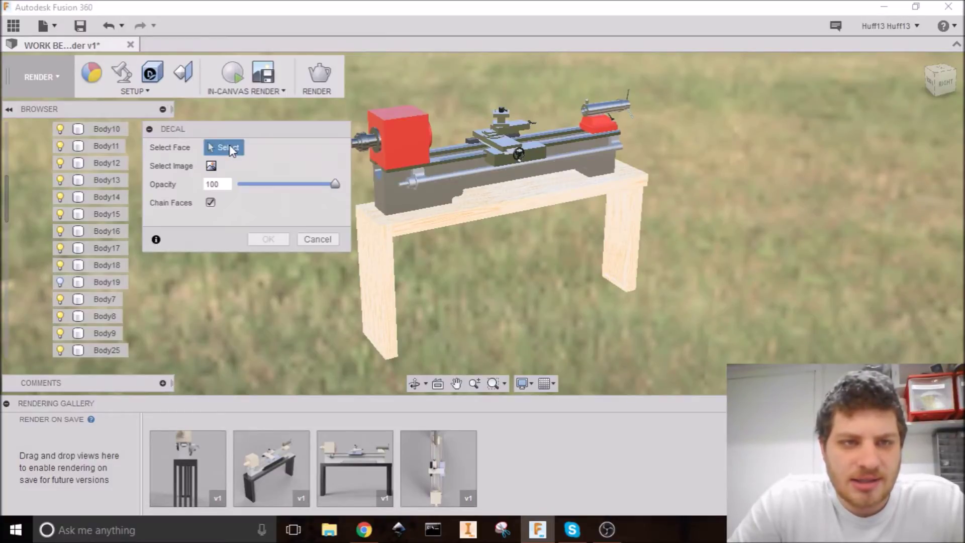
pyautogui.click(431, 221)
pyautogui.click(211, 167)
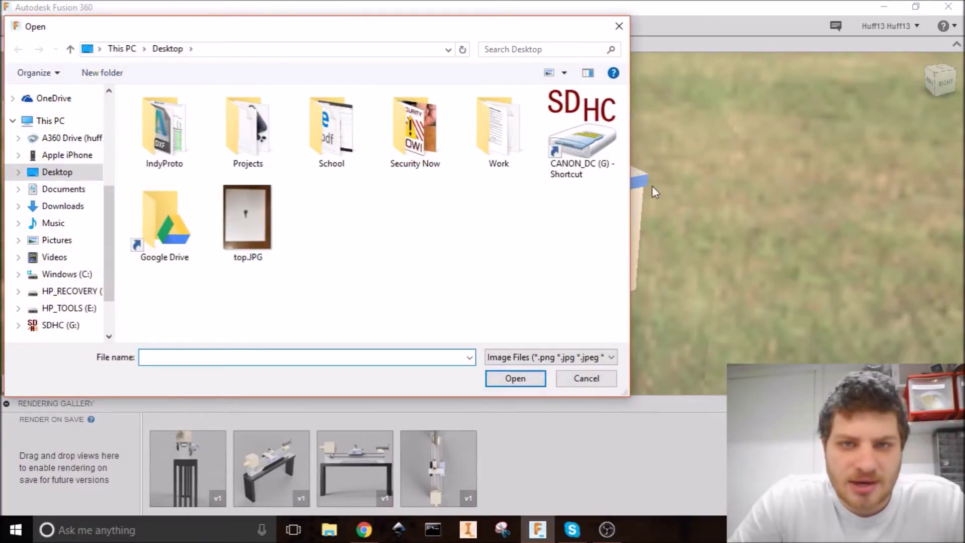
pyautogui.doubleClick(165, 221)
pyautogui.doubleClick(162, 129)
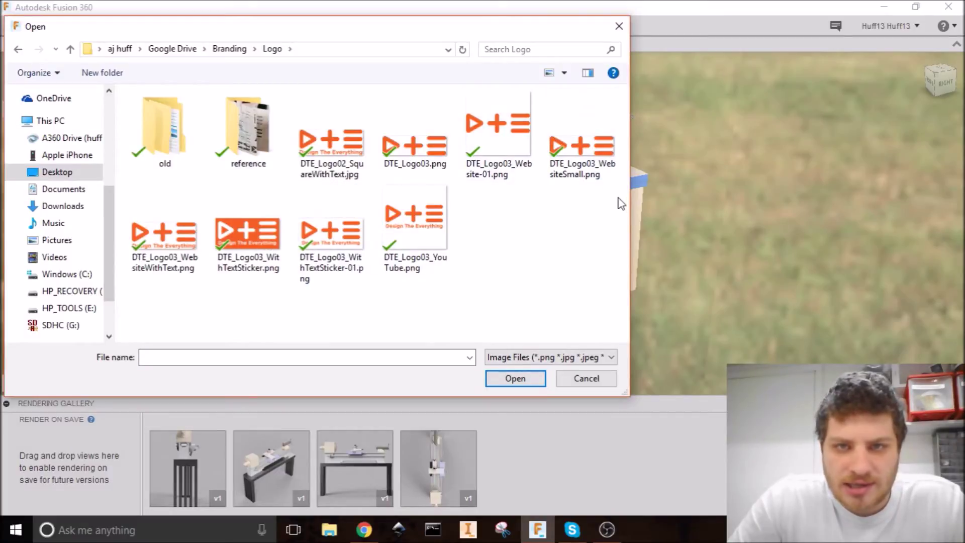
pyautogui.click(489, 134)
pyautogui.click(415, 146)
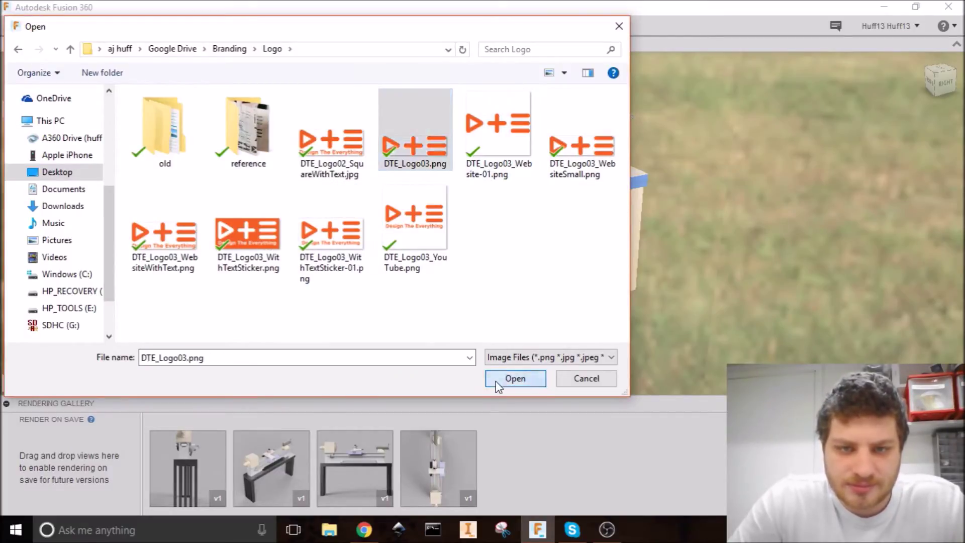
pyautogui.click(516, 378)
# Position the logo decal, set its rotation to 0 degrees, and finish placing it.
pyautogui.scroll(4, 442, 255)
pyautogui.moveTo(407, 202); pyautogui.dragTo(409, 204)
pyautogui.moveTo(360, 243); pyautogui.dragTo(433, 280)
pyautogui.write('0')
pyautogui.press('Return')
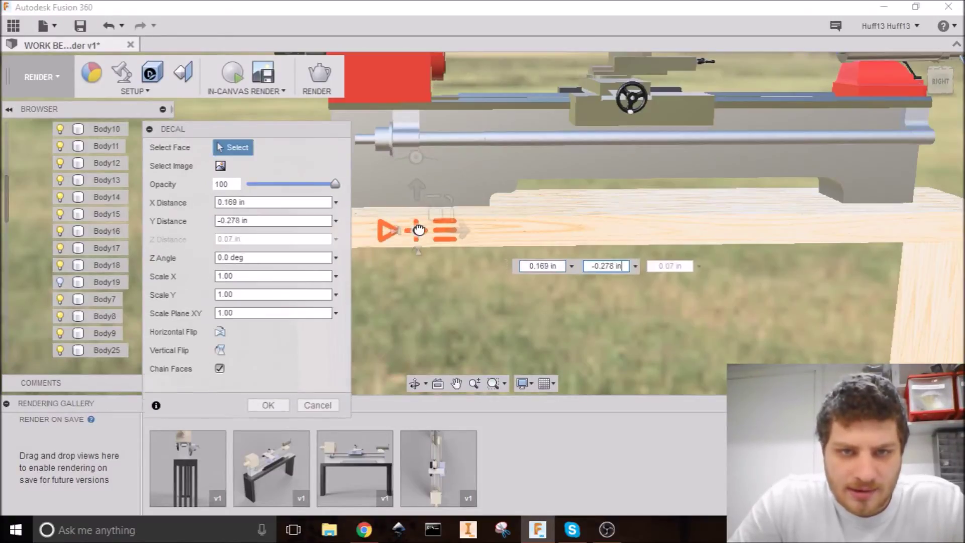
pyautogui.scroll(3, 451, 198)
pyautogui.scroll(-1, 451, 199)
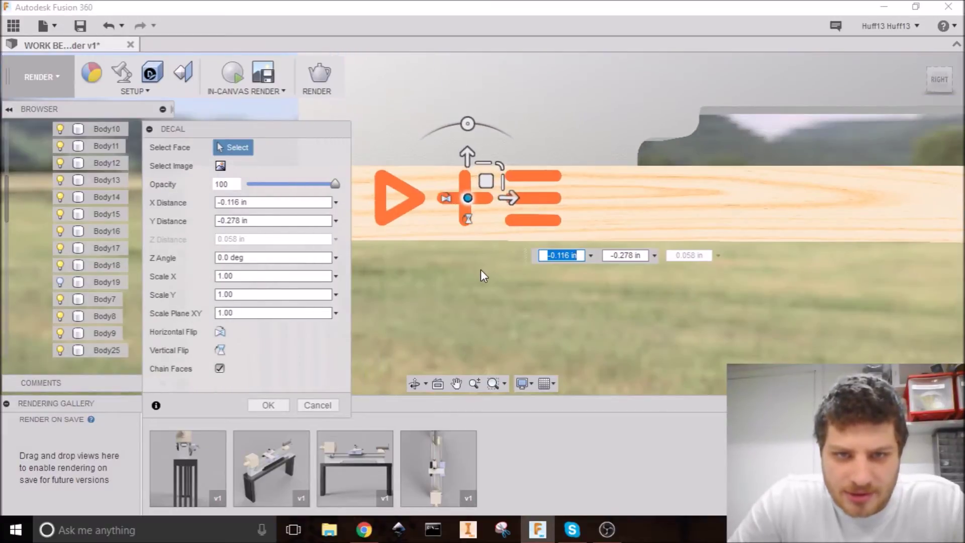
pyautogui.click(268, 405)
pyautogui.scroll(-6, 496, 285)
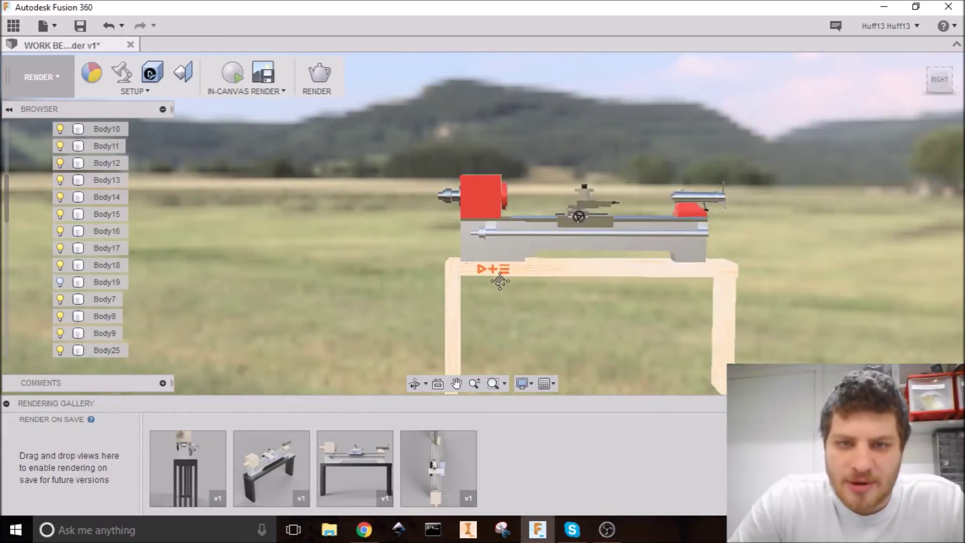
pyautogui.keyDown('shift'); pyautogui.moveTo(499, 282); pyautogui.dragTo(212, 72, button='middle'); pyautogui.keyUp('shift')
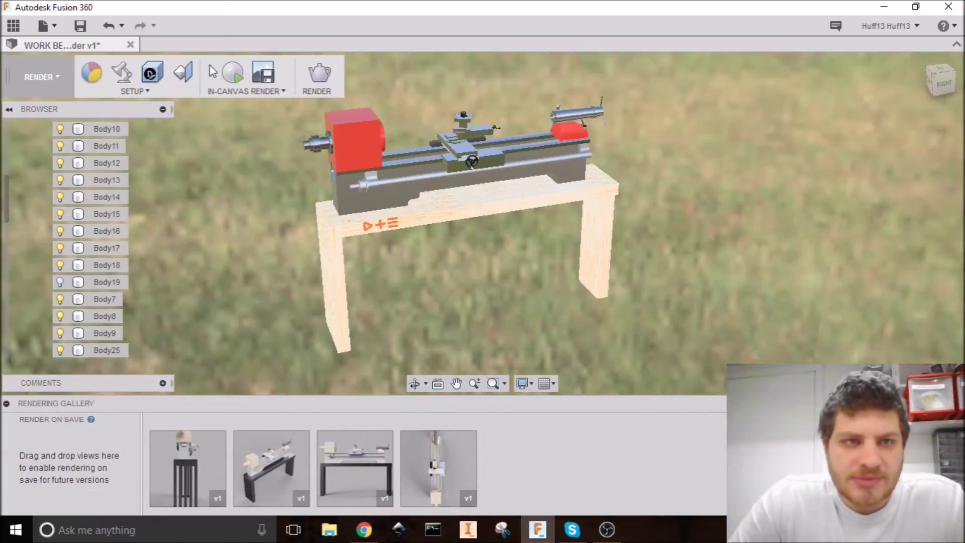
pyautogui.click(182, 73)
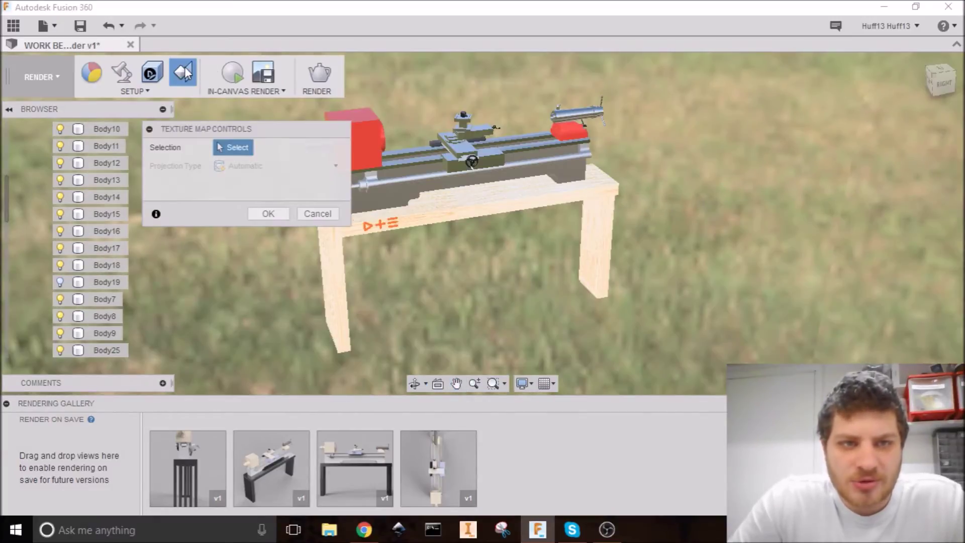
pyautogui.click(501, 213)
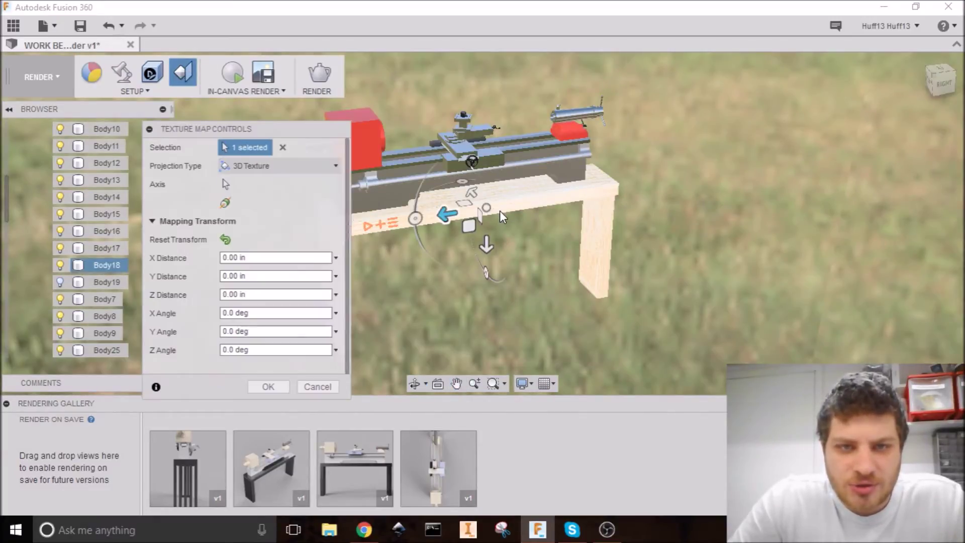
pyautogui.click(294, 165)
pyautogui.click(262, 191)
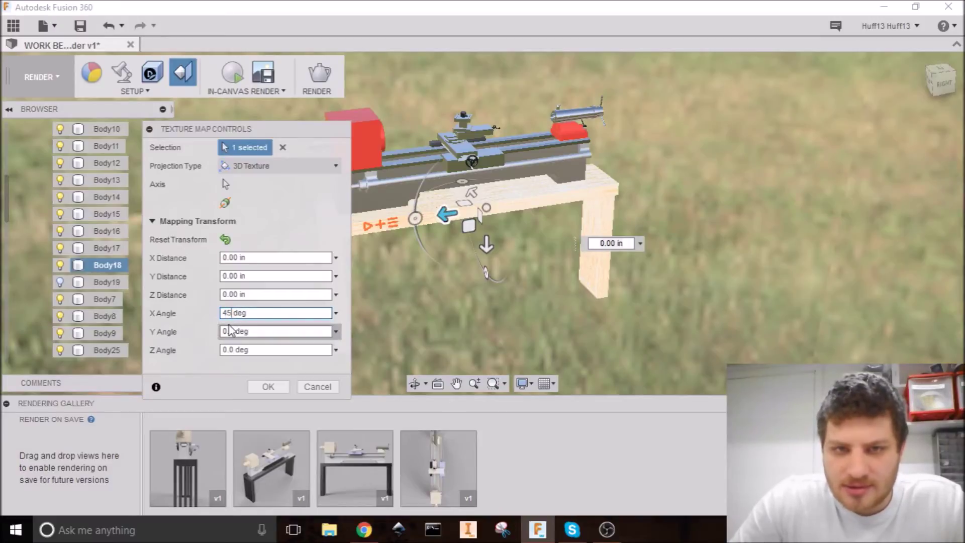
pyautogui.scroll(10, 479, 240)
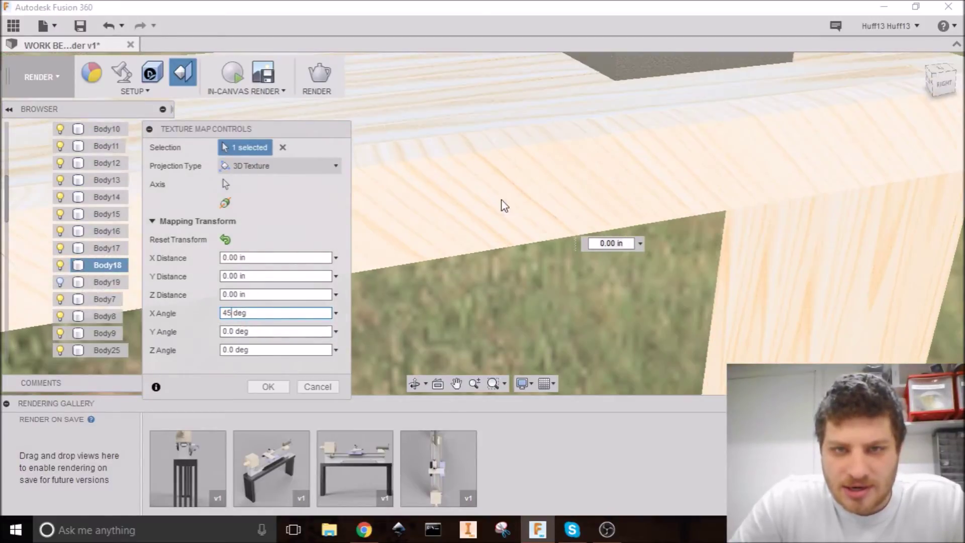
pyautogui.scroll(-8, 505, 180)
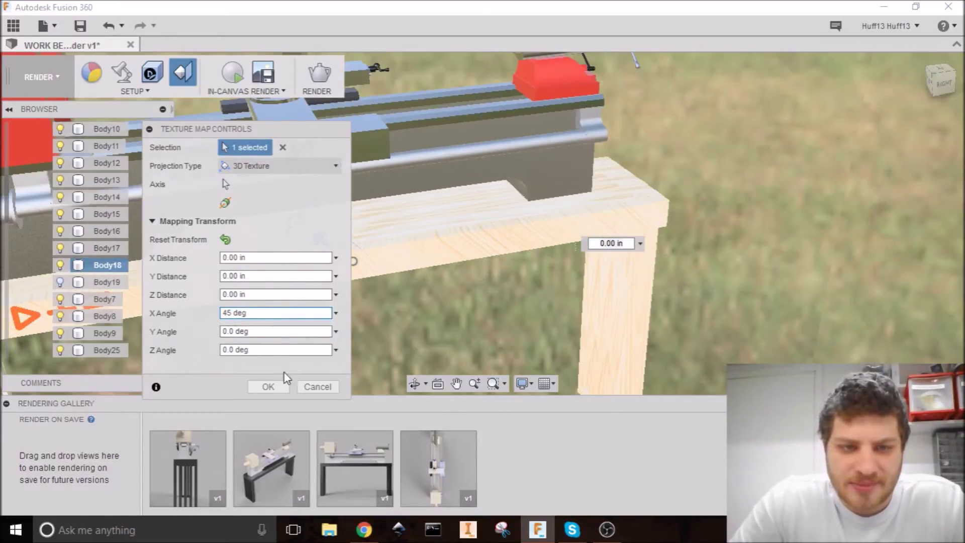
pyautogui.click(316, 388)
pyautogui.scroll(-5, 328, 333)
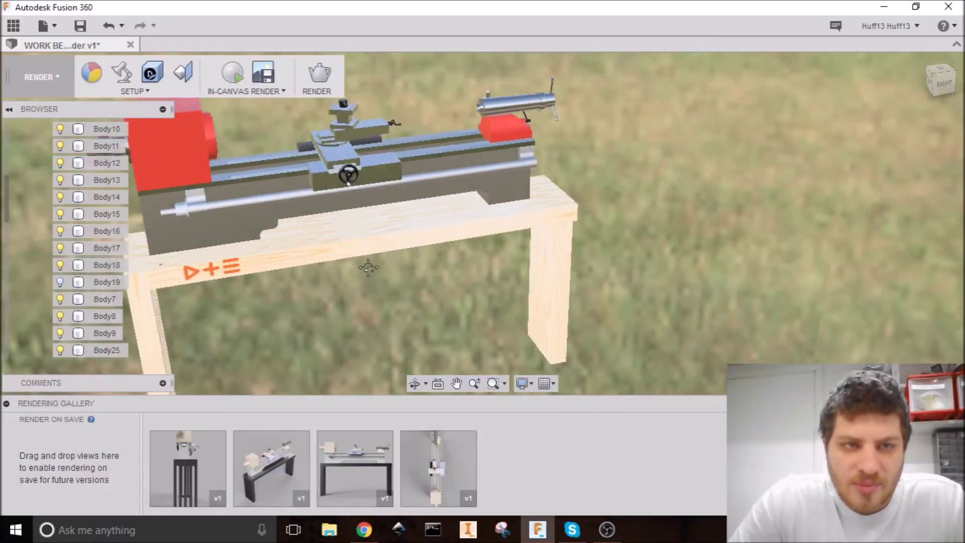
pyautogui.scroll(-3, 401, 206)
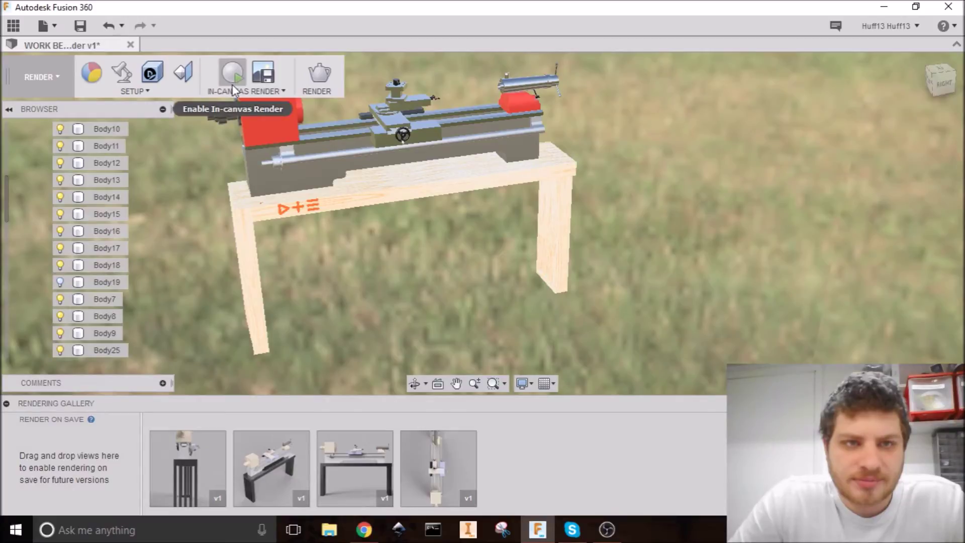
pyautogui.keyDown('shift'); pyautogui.moveTo(342, 161); pyautogui.dragTo(472, 214, button='middle'); pyautogui.keyUp('shift')
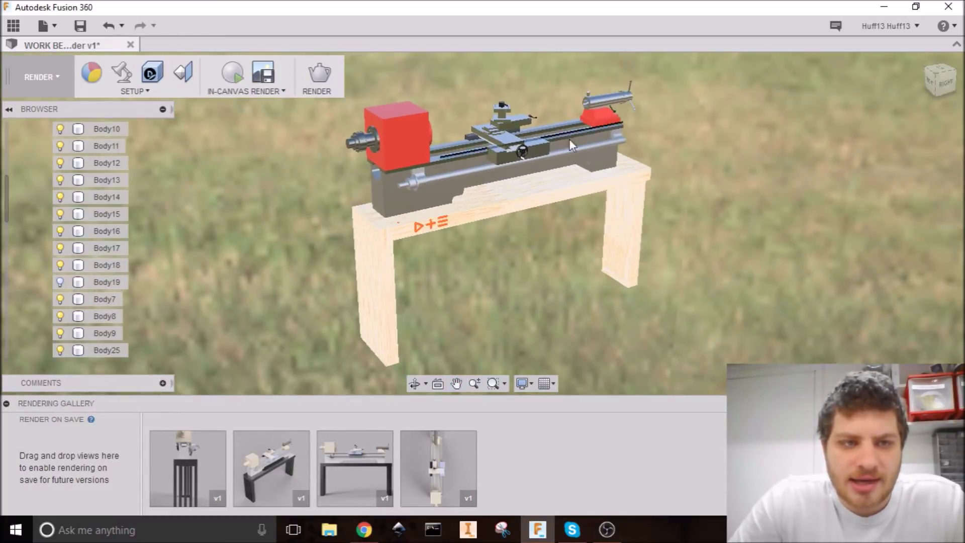
# Orbit and zoom to frame the lathe and pine bench front-on against the field.
pyautogui.keyDown('shift'); pyautogui.moveTo(391, 122); pyautogui.dragTo(540, 162, button='middle'); pyautogui.keyUp('shift')
pyautogui.scroll(-3, 458, 188)
pyautogui.scroll(3, 489, 200)
pyautogui.scroll(3, 536, 166)
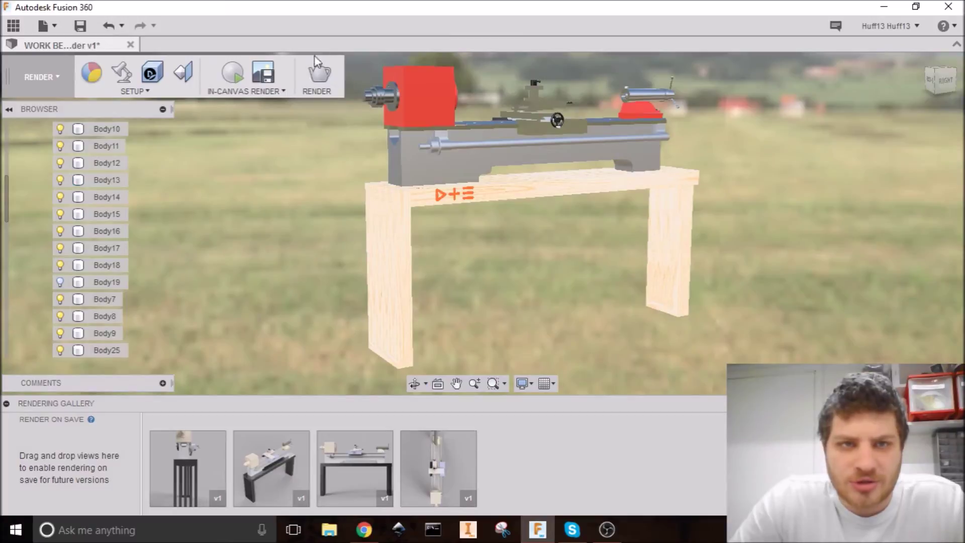
pyautogui.click(317, 75)
# Switch Render Settings to the Local Renderer and raise advanced quality to Excellent (100).
pyautogui.moveTo(384, 111); pyautogui.dragTo(156, 68)
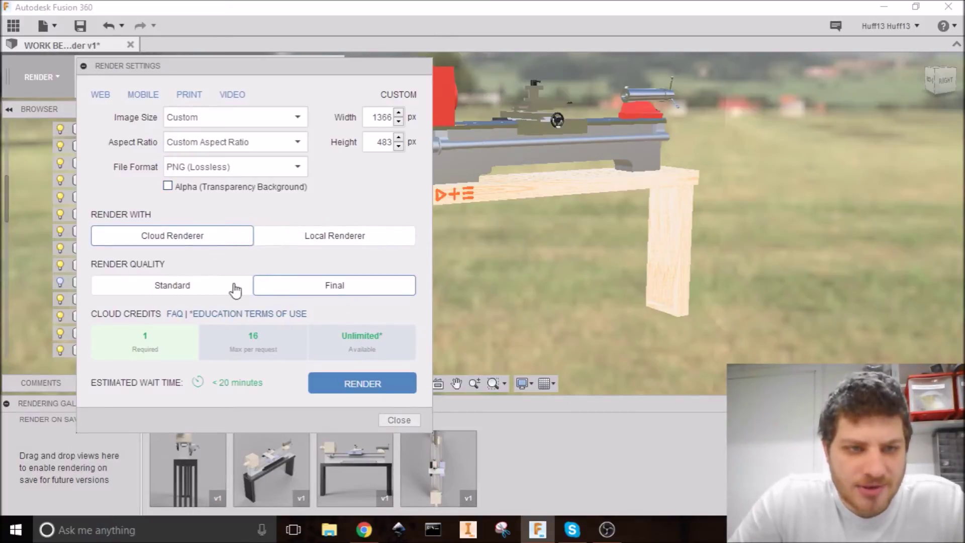
pyautogui.click(349, 246)
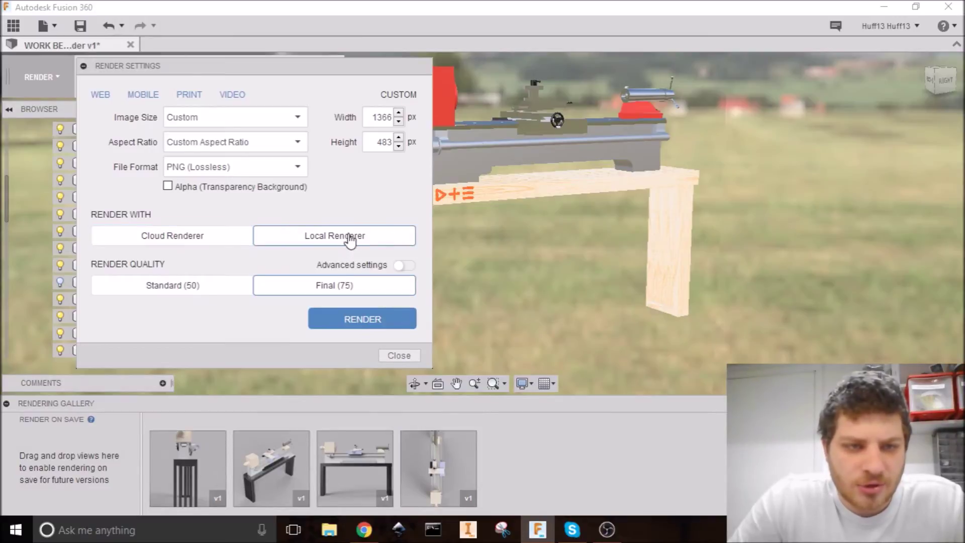
pyautogui.click(182, 240)
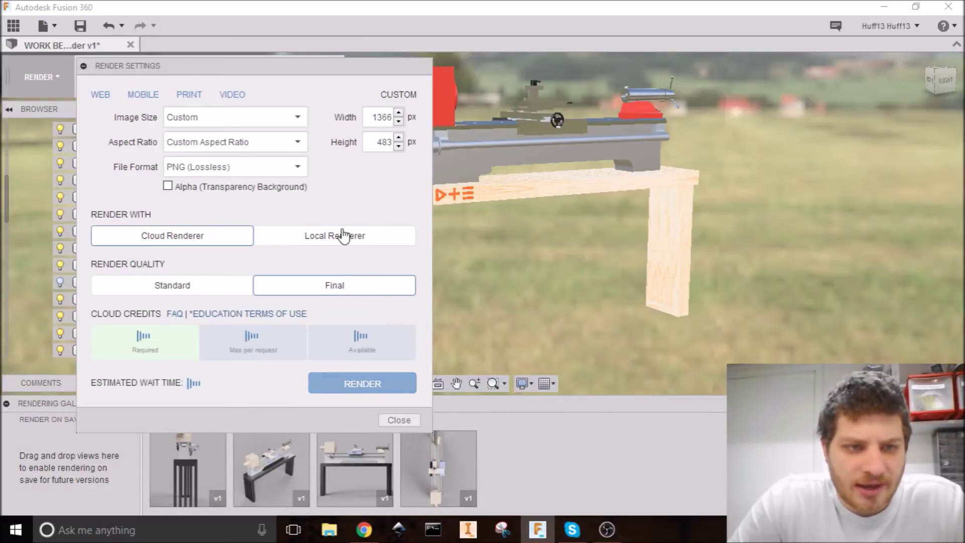
pyautogui.click(312, 241)
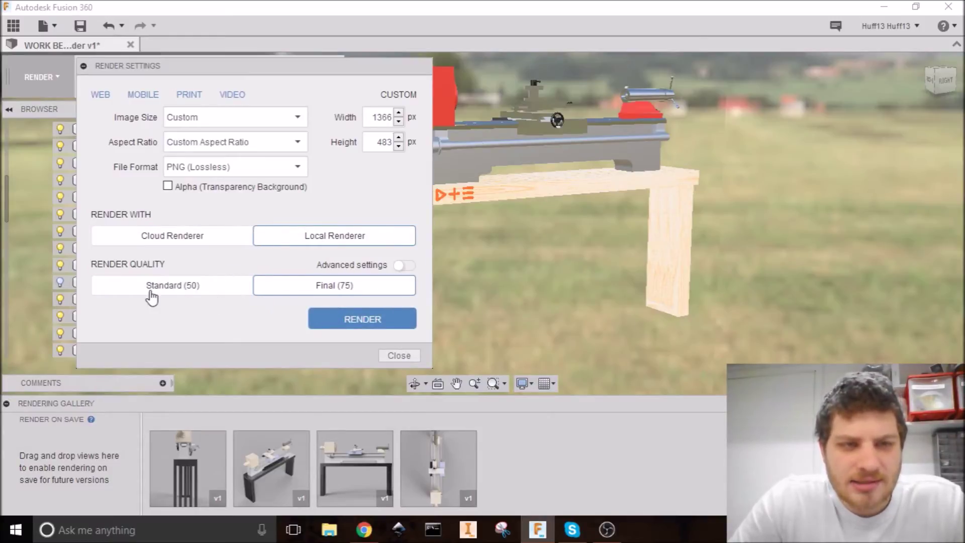
pyautogui.click(401, 265)
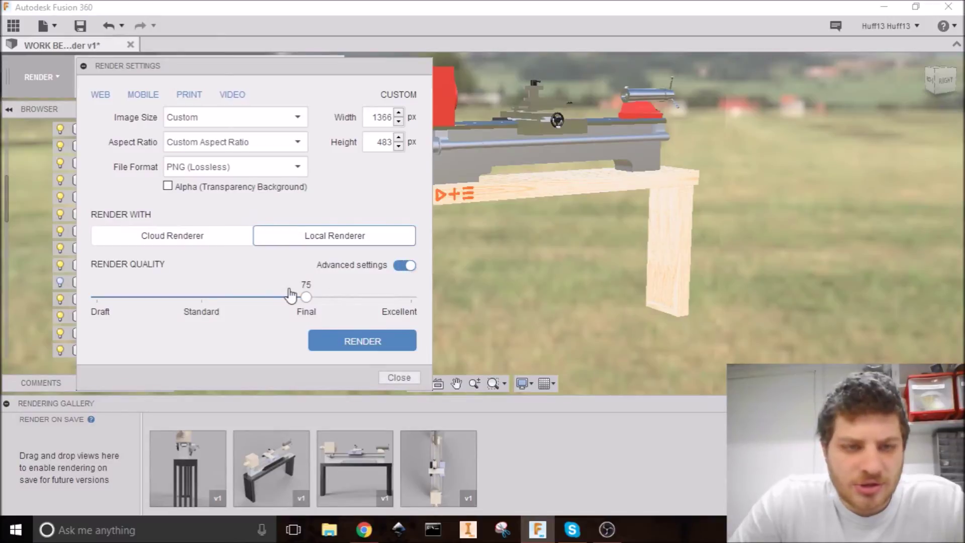
pyautogui.moveTo(304, 297); pyautogui.dragTo(273, 297)
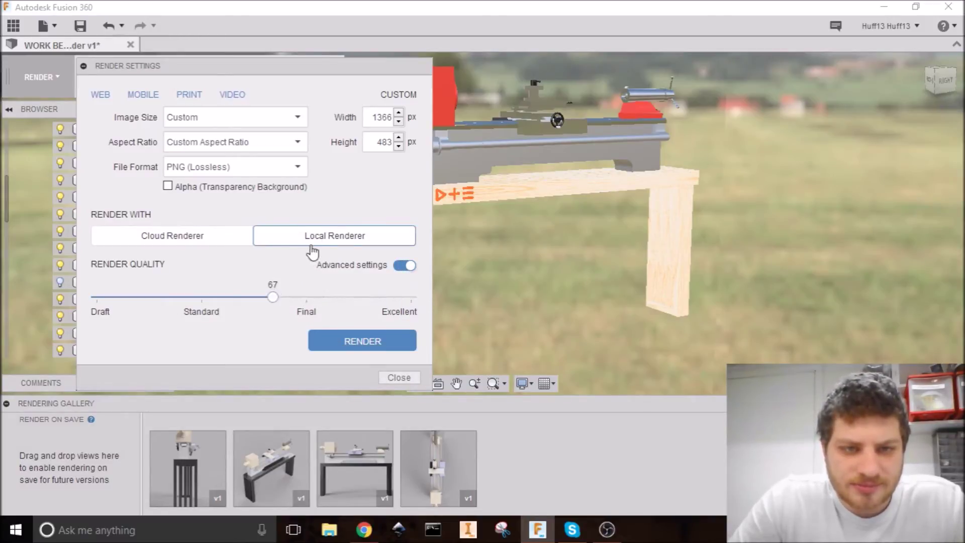
pyautogui.click(405, 265)
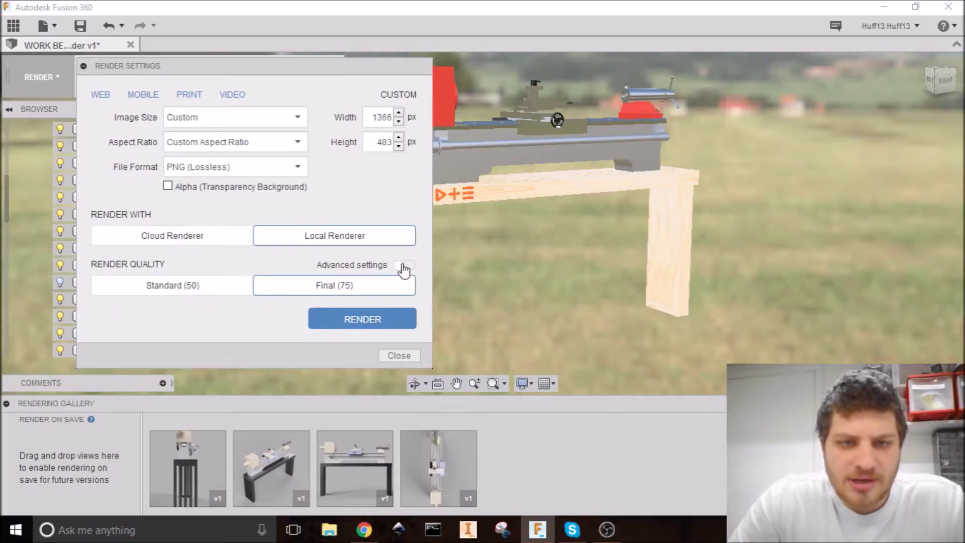
pyautogui.click(405, 266)
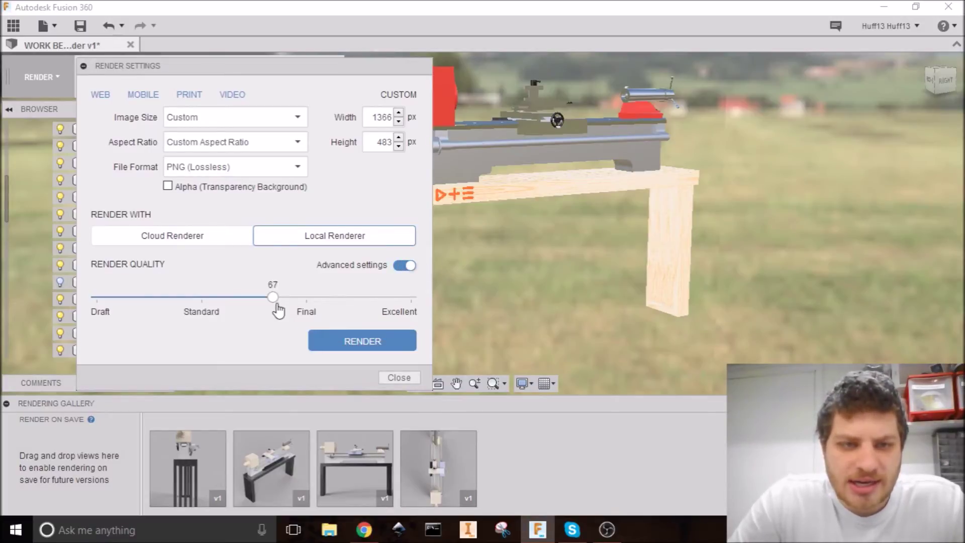
pyautogui.moveTo(274, 297); pyautogui.dragTo(431, 315)
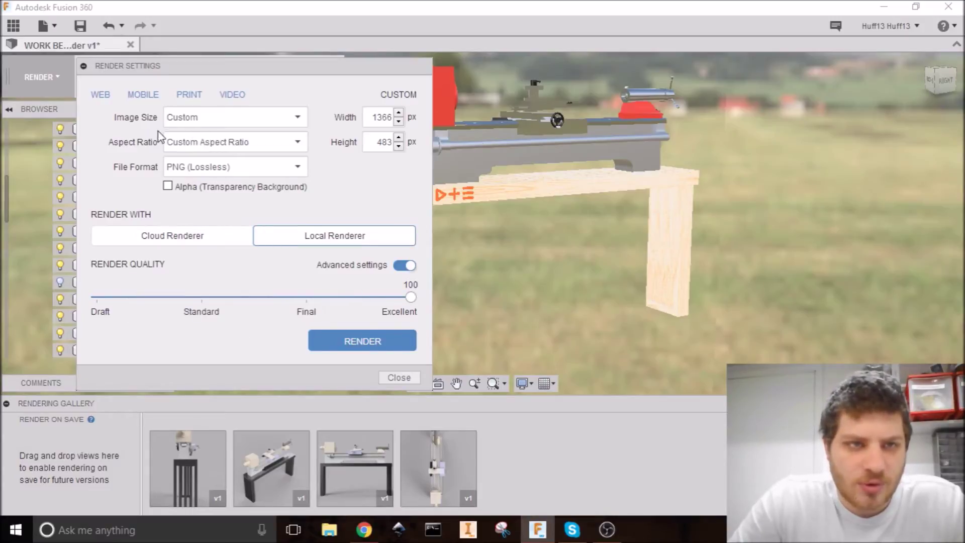
# Choose the VIDEO 1080P (1920x1080) image size and start the local render.
pyautogui.click(144, 98)
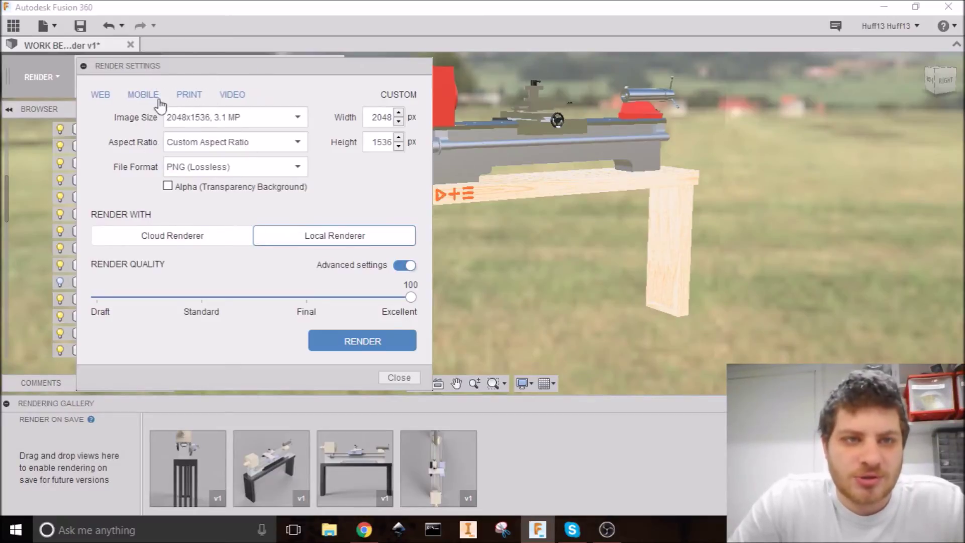
pyautogui.click(232, 97)
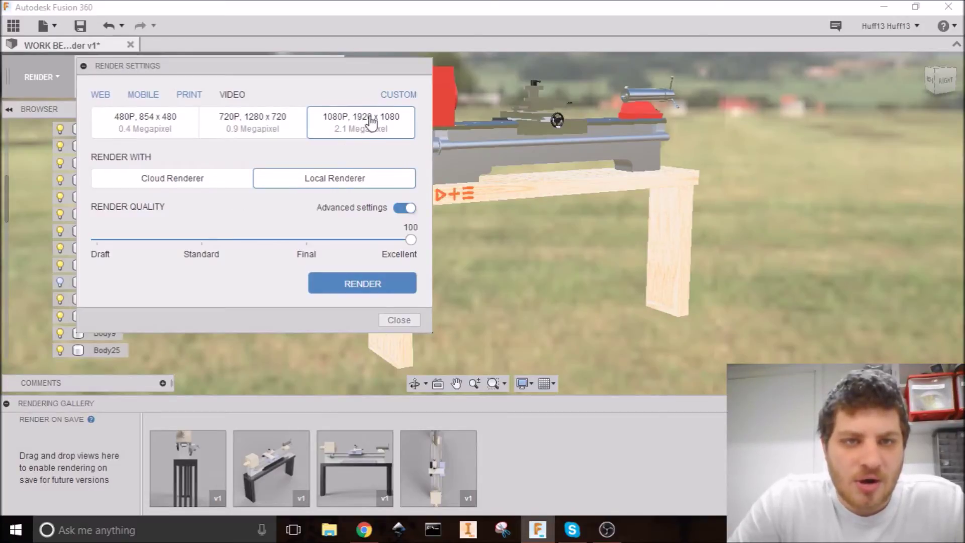
pyautogui.click(399, 95)
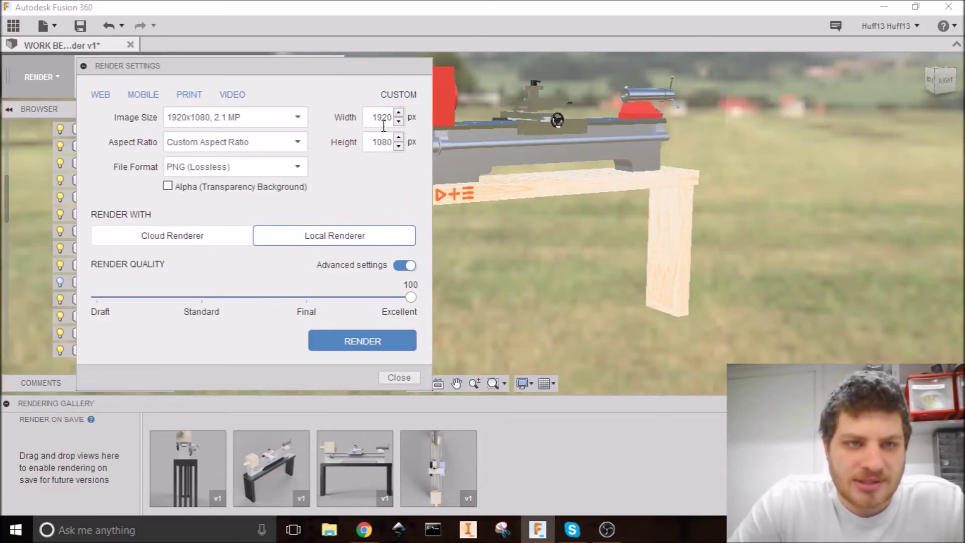
pyautogui.click(236, 100)
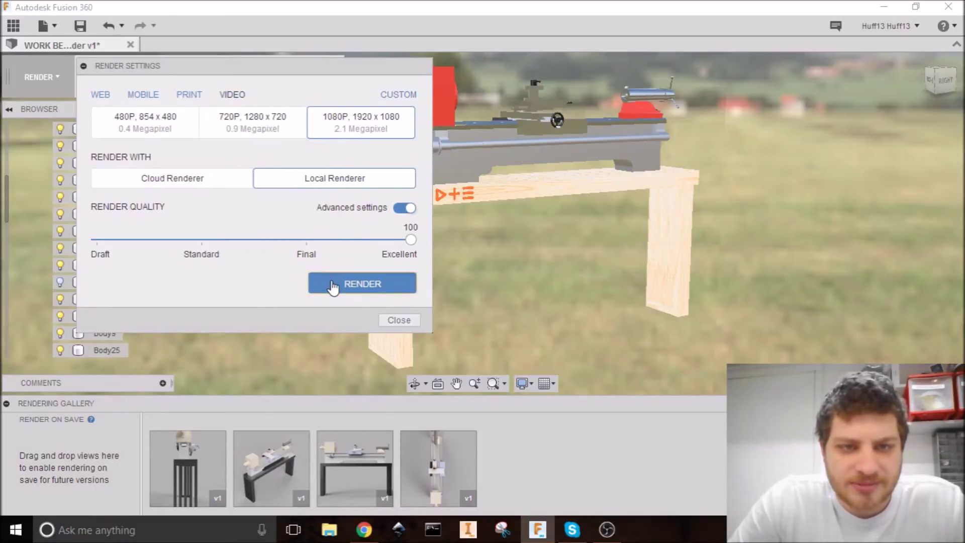
pyautogui.click(365, 284)
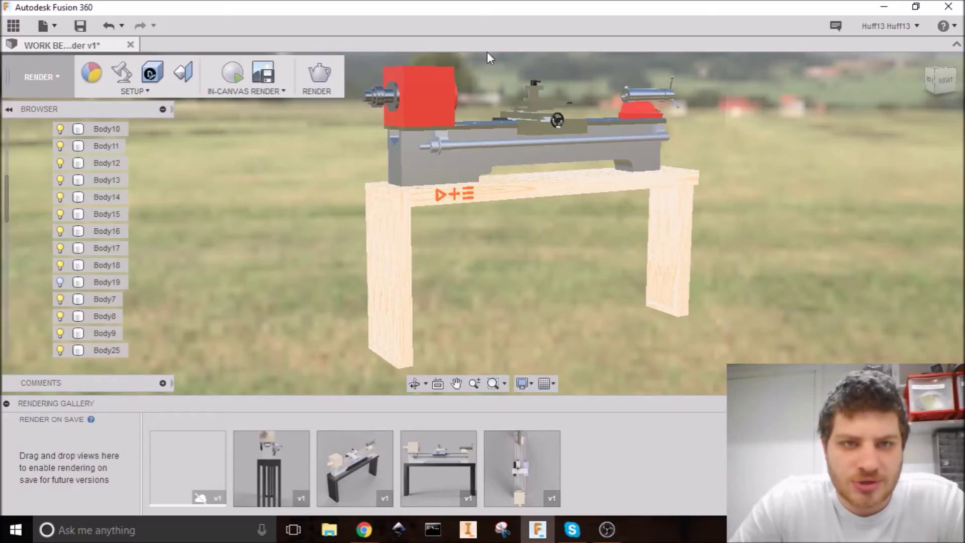
# Once the local render finishes, enlarge its new thumbnail in the Rendering Gallery viewer.
pyautogui.moveTo(214, 468)
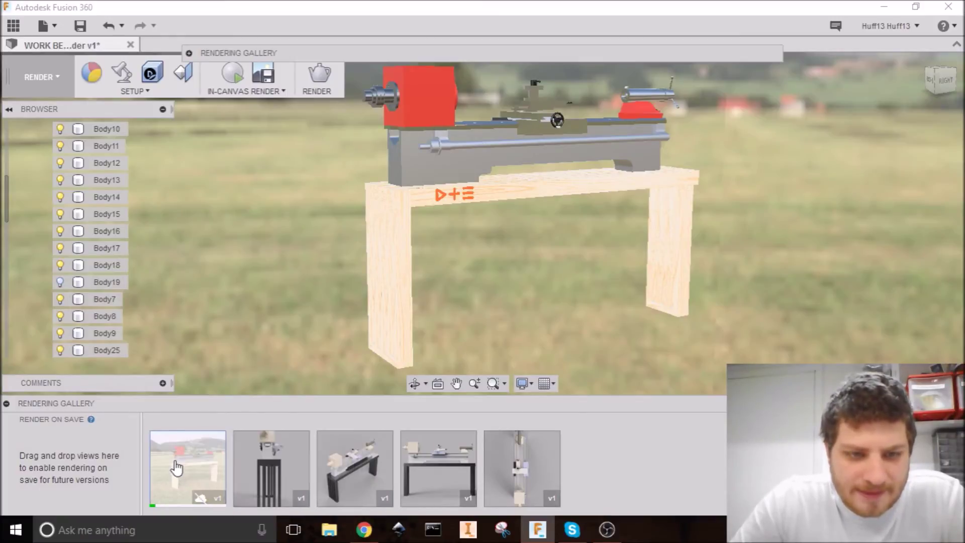
pyautogui.click(189, 53)
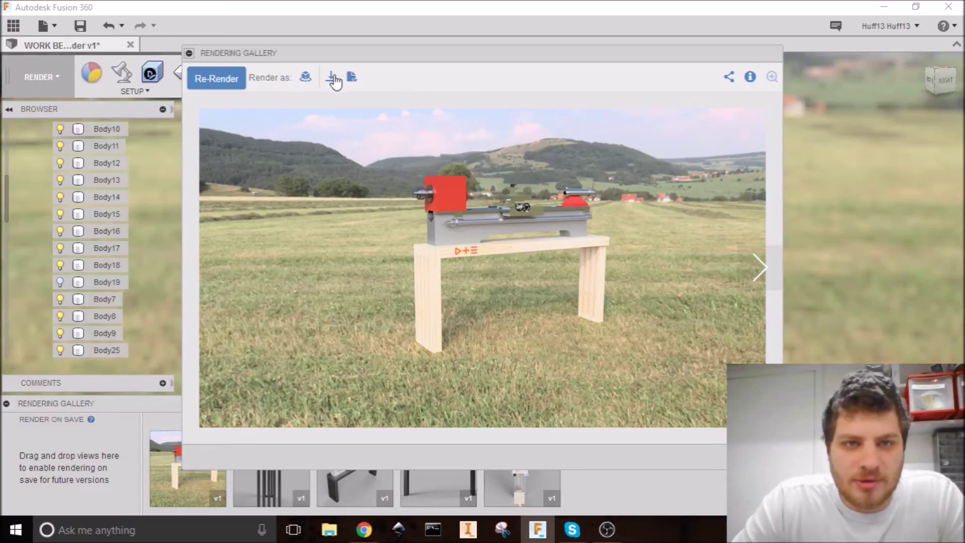
# Download the rendered image to the Desktop as 'render'.
pyautogui.click(332, 78)
pyautogui.click(57, 121)
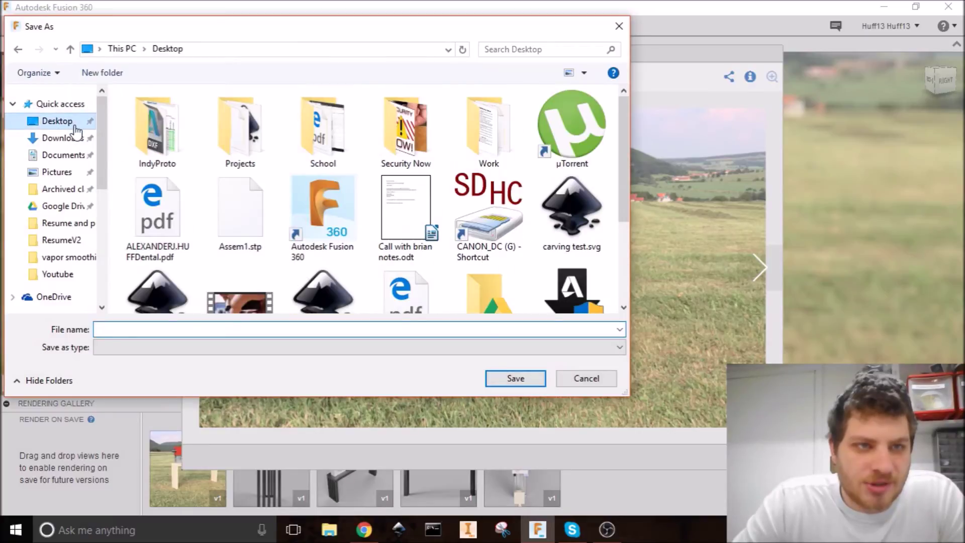
pyautogui.click(125, 329)
pyautogui.write('render')
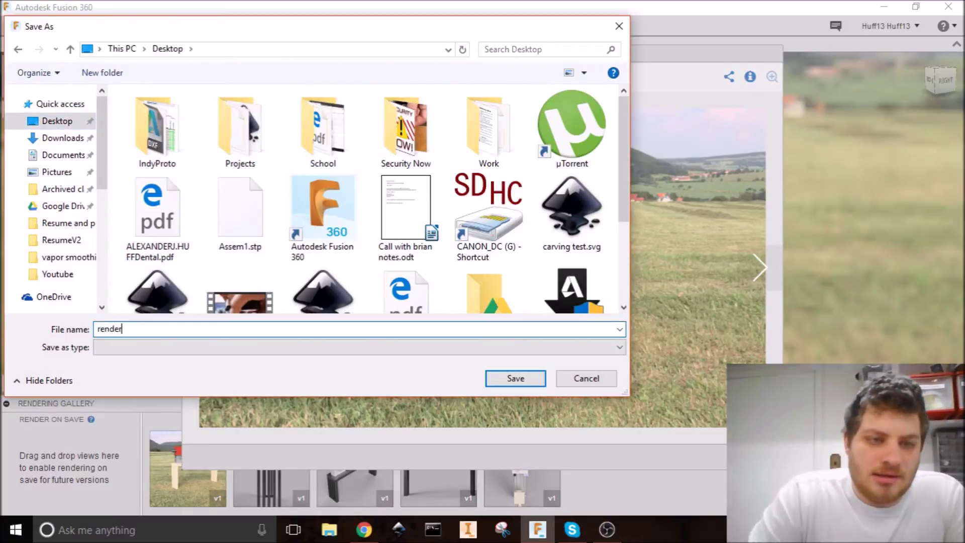
pyautogui.click(511, 384)
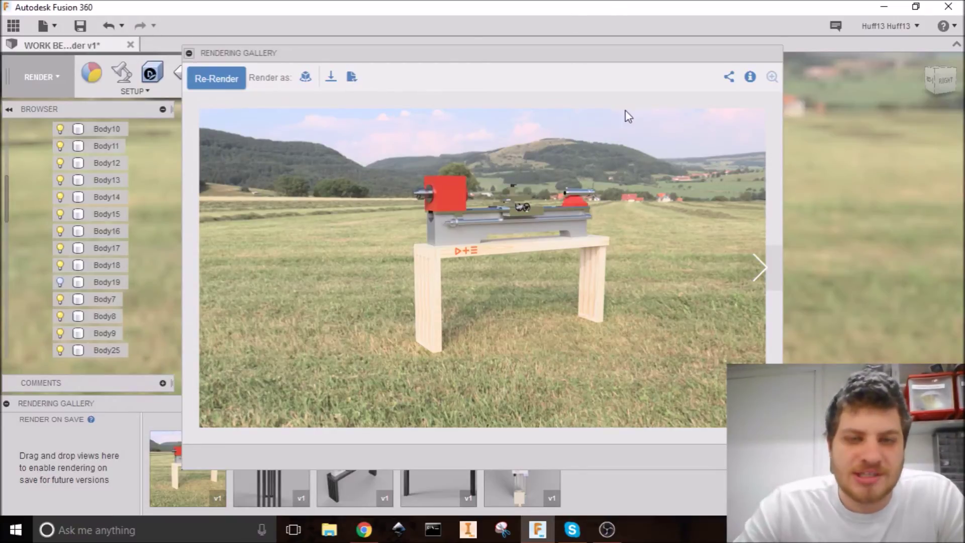
# Show the render's details: 1920x1080 PNG, Final quality, 17 minutes, 2.4 MB.
pyautogui.click(353, 79)
pyautogui.click(356, 84)
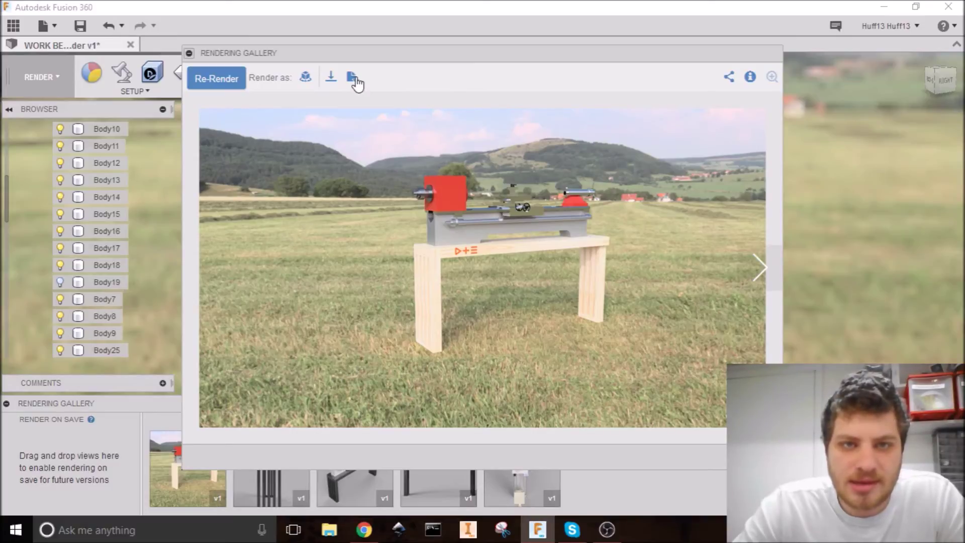
pyautogui.click(353, 80)
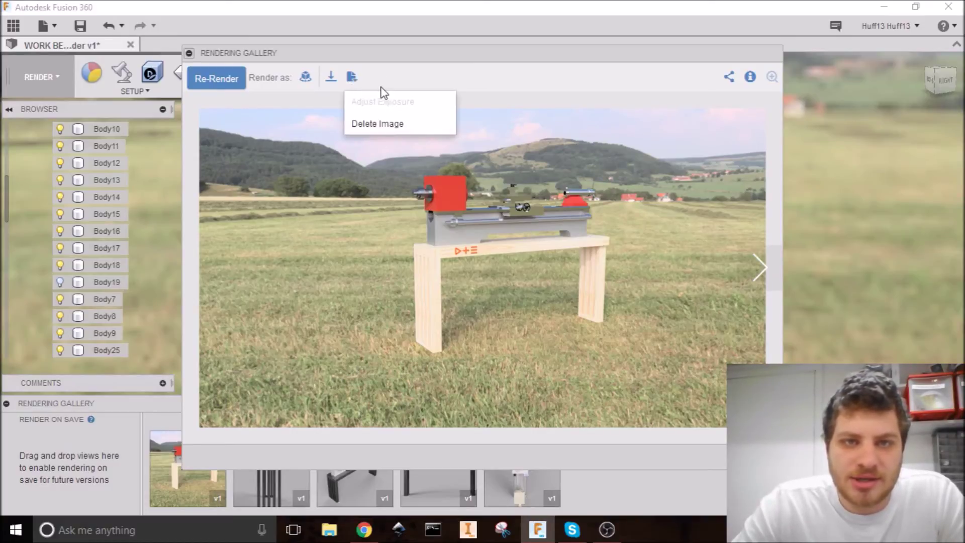
pyautogui.click(356, 84)
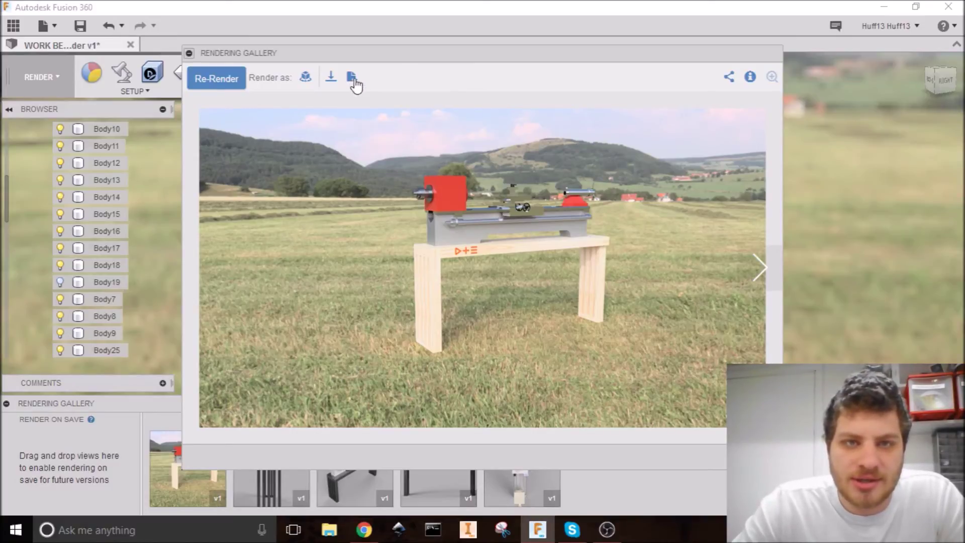
pyautogui.click(729, 77)
pyautogui.click(750, 80)
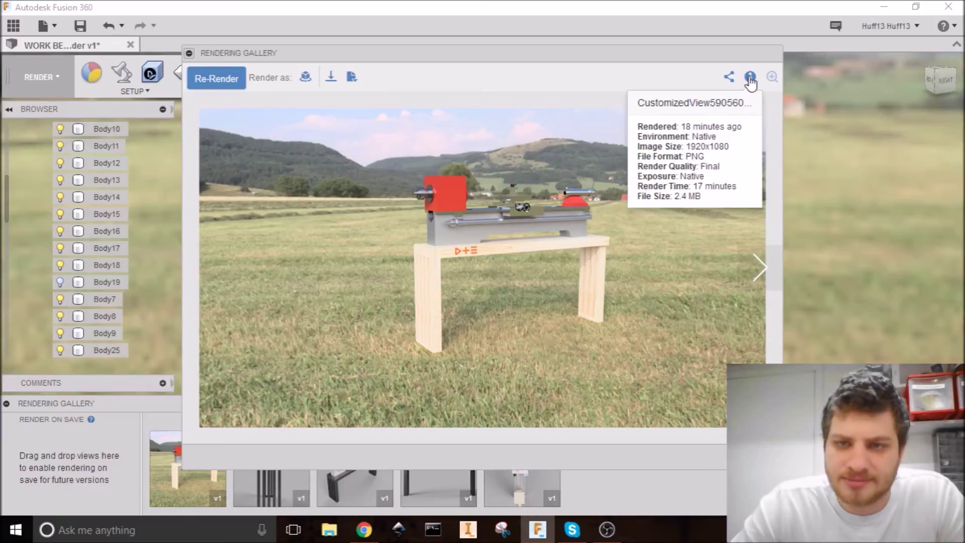
# Submit a 36-frame, 1024x768, Final-quality turntable render and collapse the preview.
pyautogui.click(305, 78)
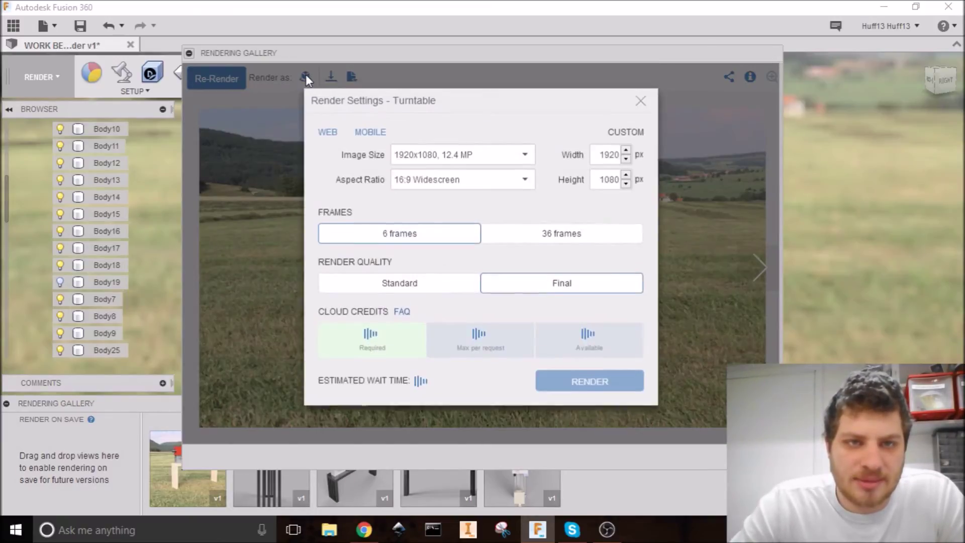
pyautogui.click(549, 242)
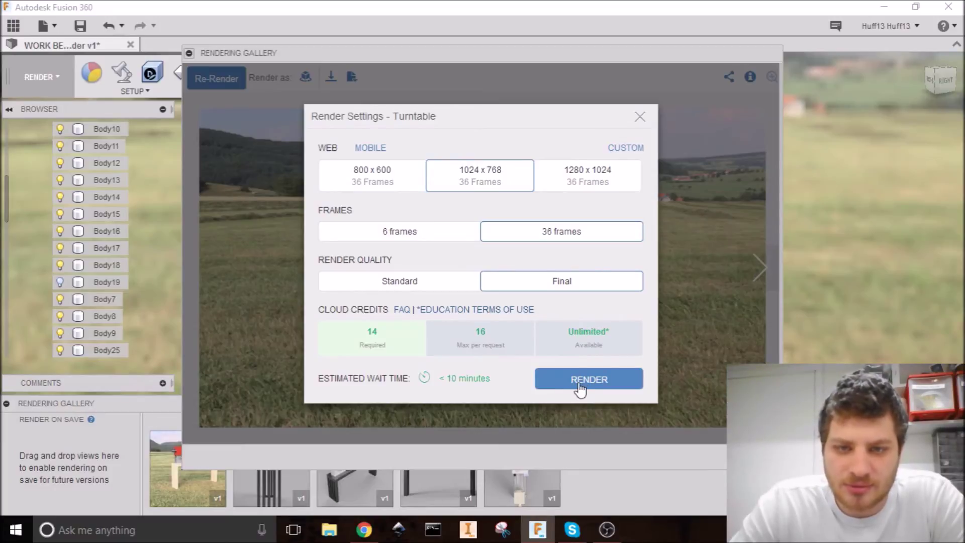
pyautogui.click(580, 387)
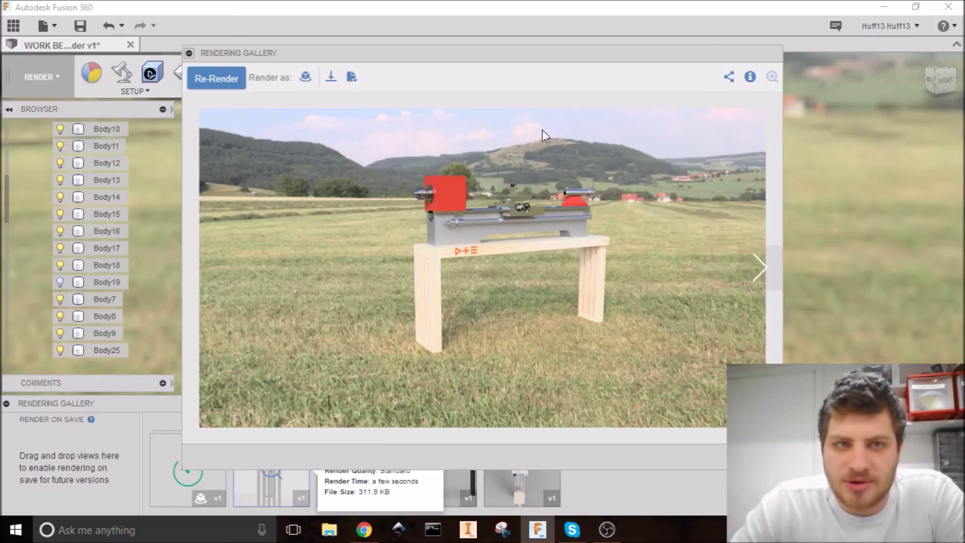
pyautogui.click(189, 53)
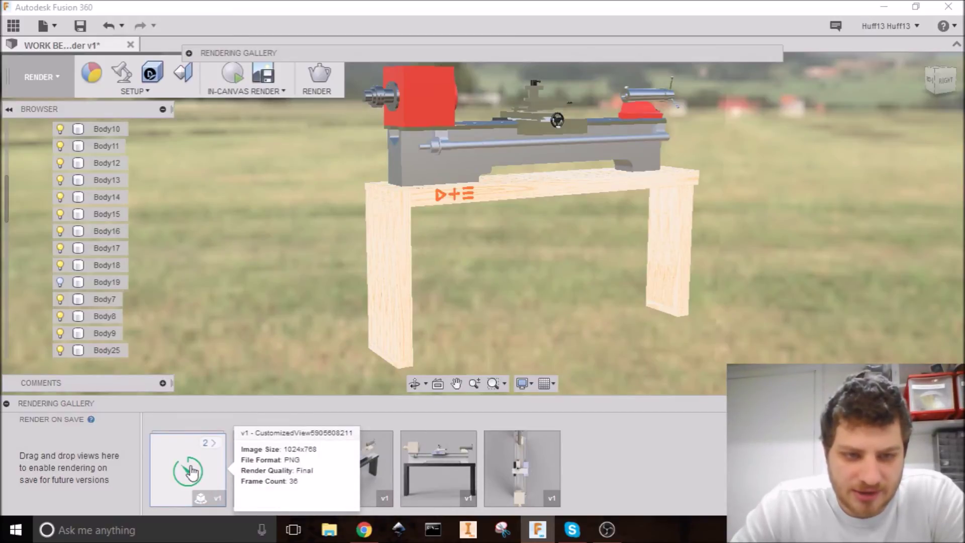
# Zoom and pan the canvas to center on the lathe's blue rail.
pyautogui.scroll(10, 411, 180)
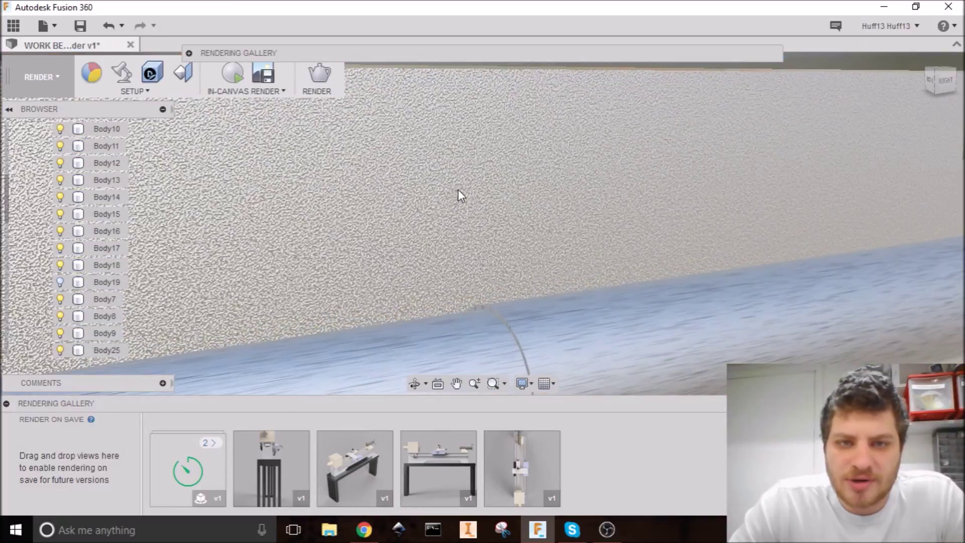
pyautogui.moveTo(496, 252); pyautogui.dragTo(733, 149, button='middle')
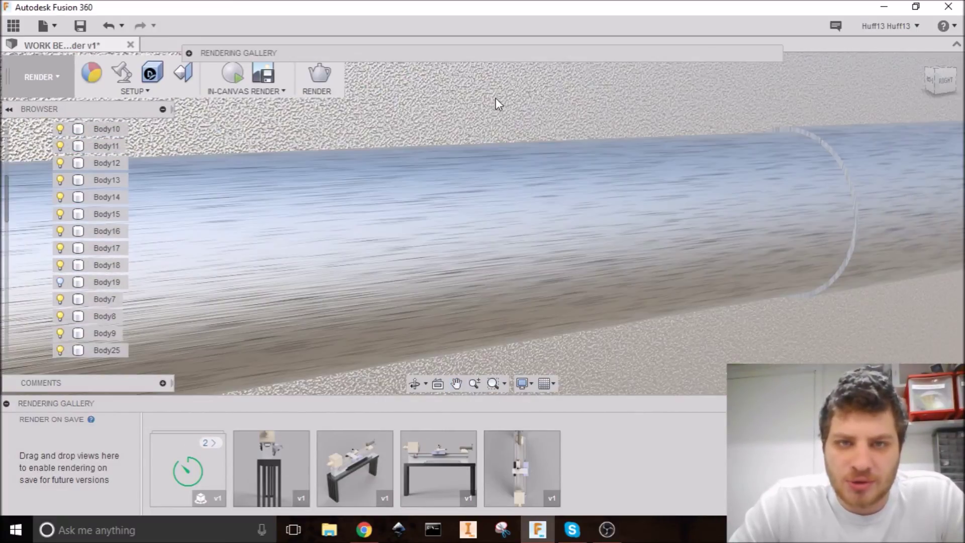
pyautogui.moveTo(463, 108); pyautogui.dragTo(470, 125, button='middle')
pyautogui.scroll(2, 513, 168)
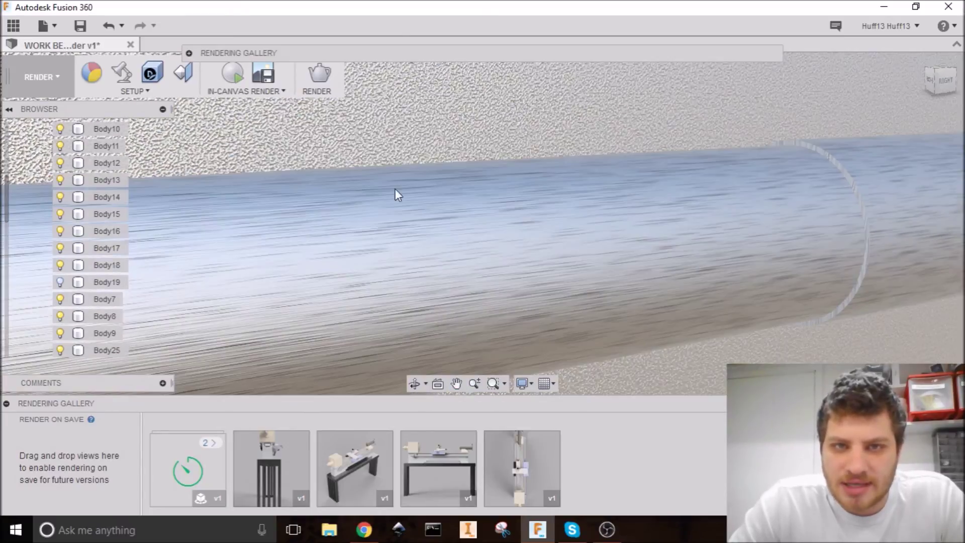
pyautogui.scroll(2, 722, 176)
pyautogui.scroll(-2, 409, 101)
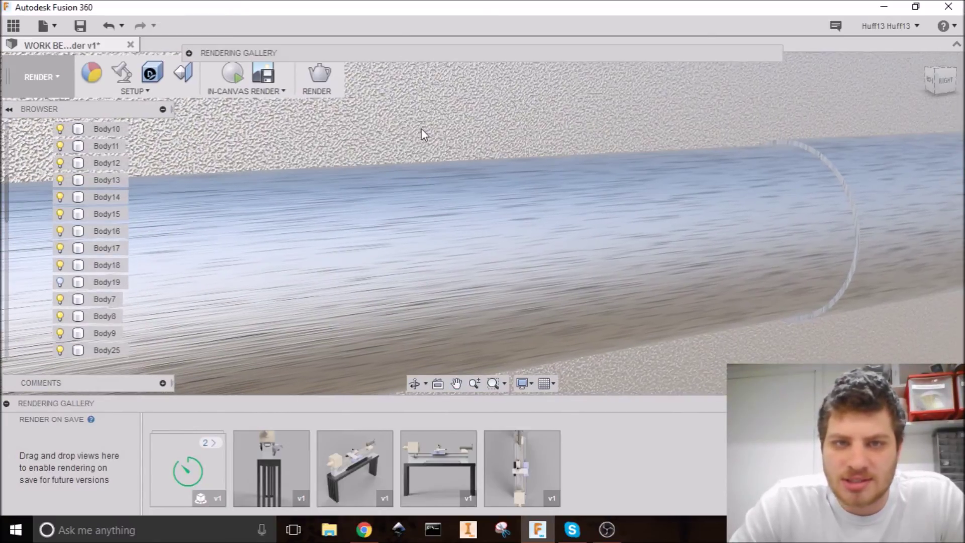
pyautogui.scroll(-3, 421, 127)
pyautogui.scroll(2, 421, 126)
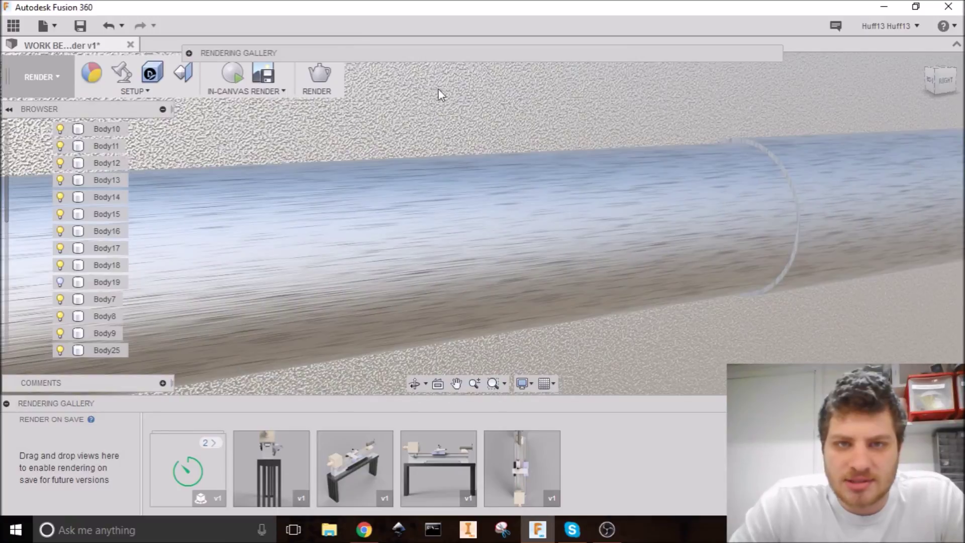
pyautogui.scroll(-2, 677, 263)
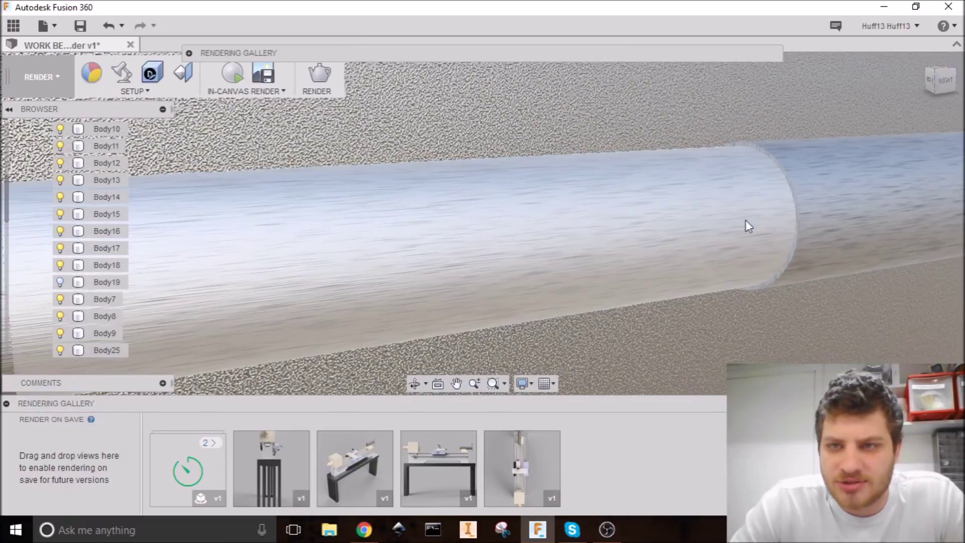
pyautogui.scroll(-3, 714, 225)
pyautogui.scroll(-3, 603, 171)
pyautogui.scroll(6, 536, 115)
# Orbit around the red headstock and frame a close-up of the textured casting and rail.
pyautogui.keyDown('shift'); pyautogui.moveTo(559, 199); pyautogui.dragTo(406, 177, button='middle'); pyautogui.keyUp('shift')
pyautogui.scroll(-5, 402, 193)
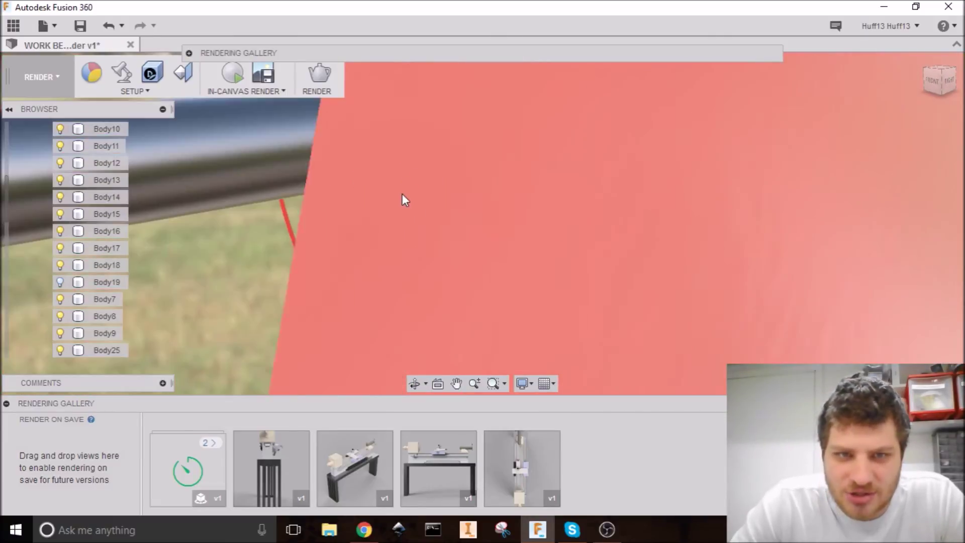
pyautogui.scroll(-10, 438, 219)
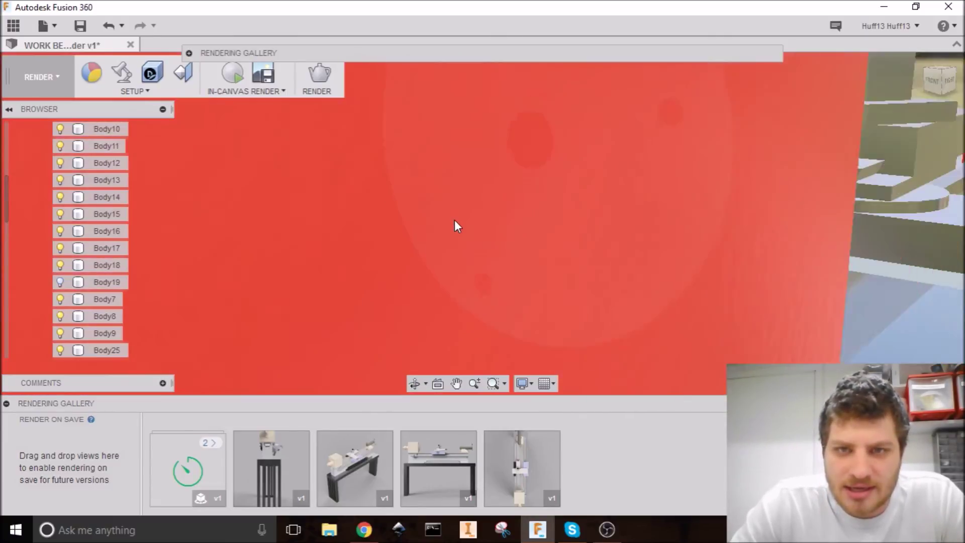
pyautogui.scroll(5, 549, 232)
pyautogui.scroll(10, 550, 239)
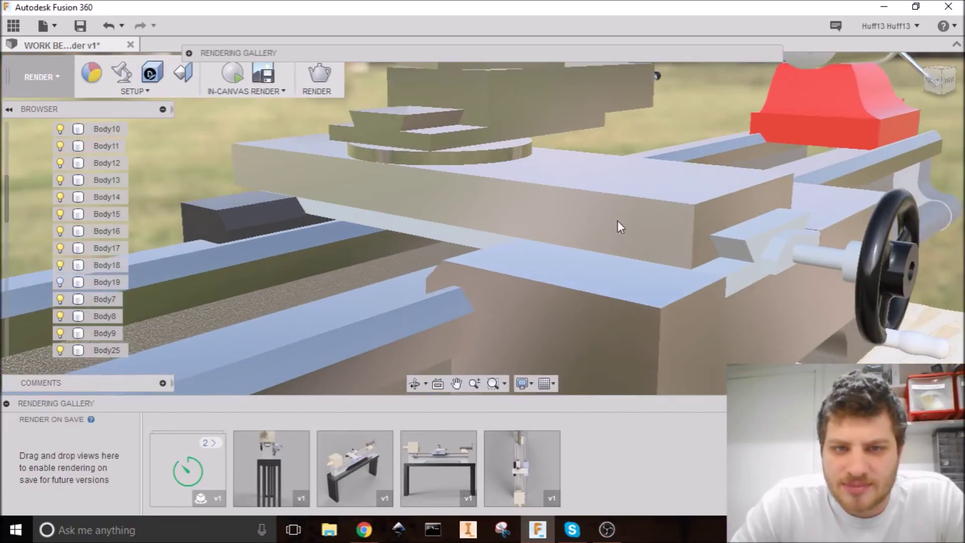
pyautogui.scroll(3, 486, 244)
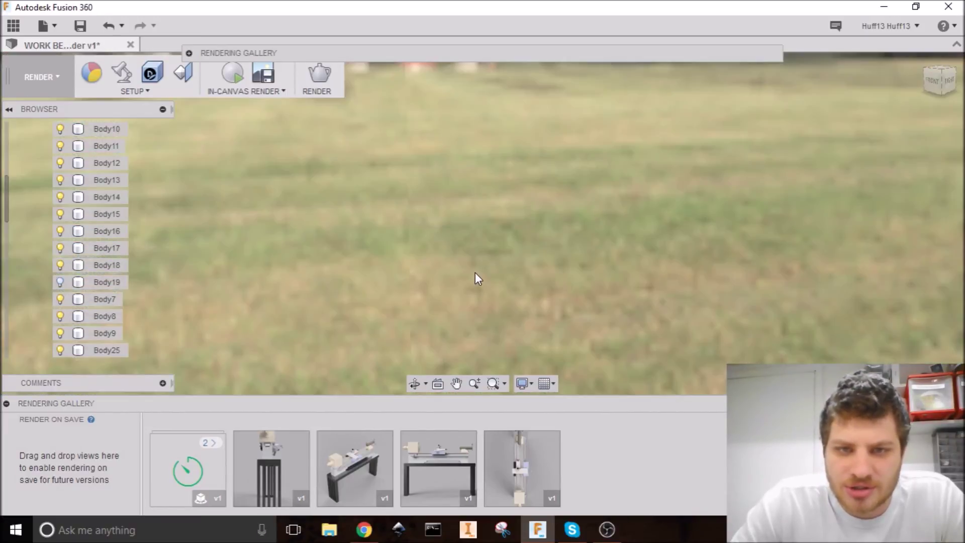
pyautogui.scroll(-3, 506, 207)
pyautogui.scroll(3, 505, 207)
pyautogui.scroll(-2, 506, 207)
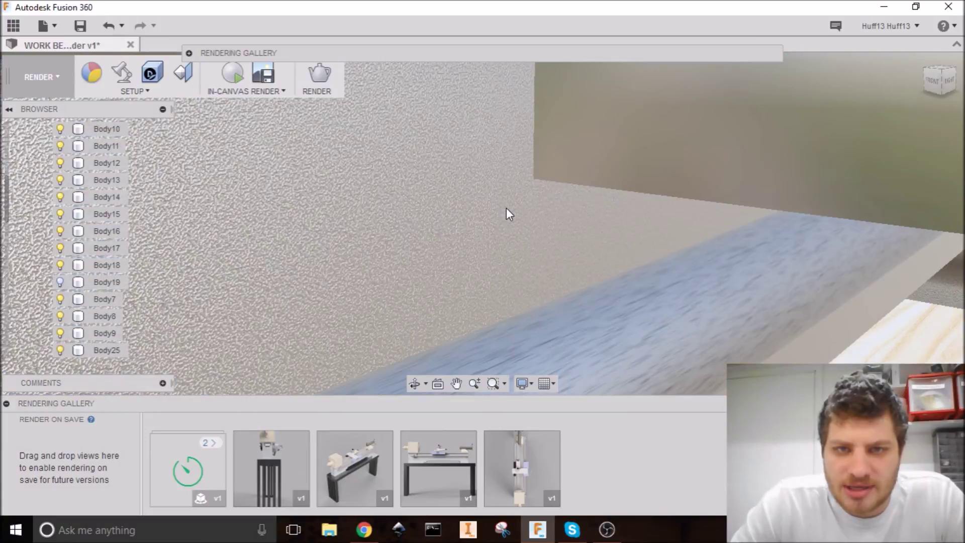
pyautogui.moveTo(506, 207); pyautogui.dragTo(474, 143, button='middle')
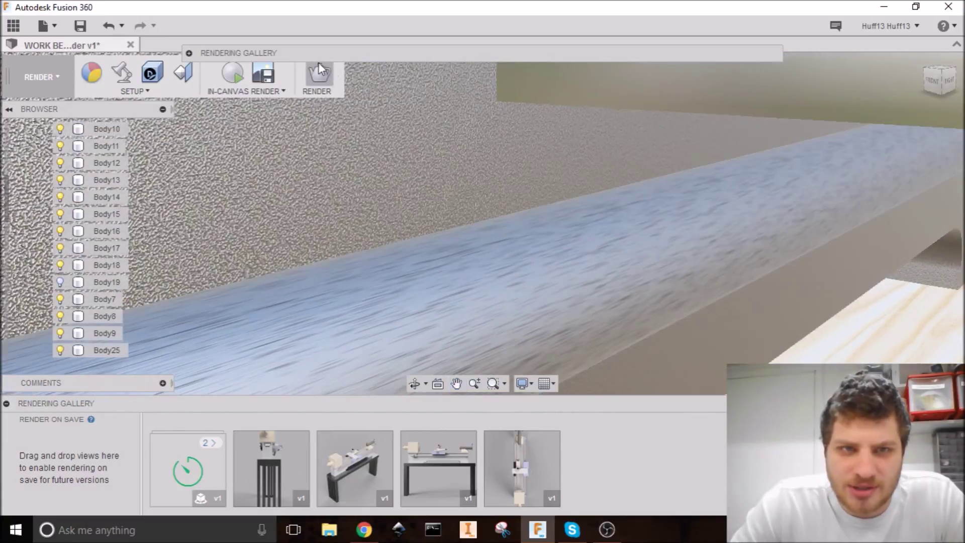
# Start a local 720P (1280x720) render of the close-up at Standard quality (50).
pyautogui.click(322, 71)
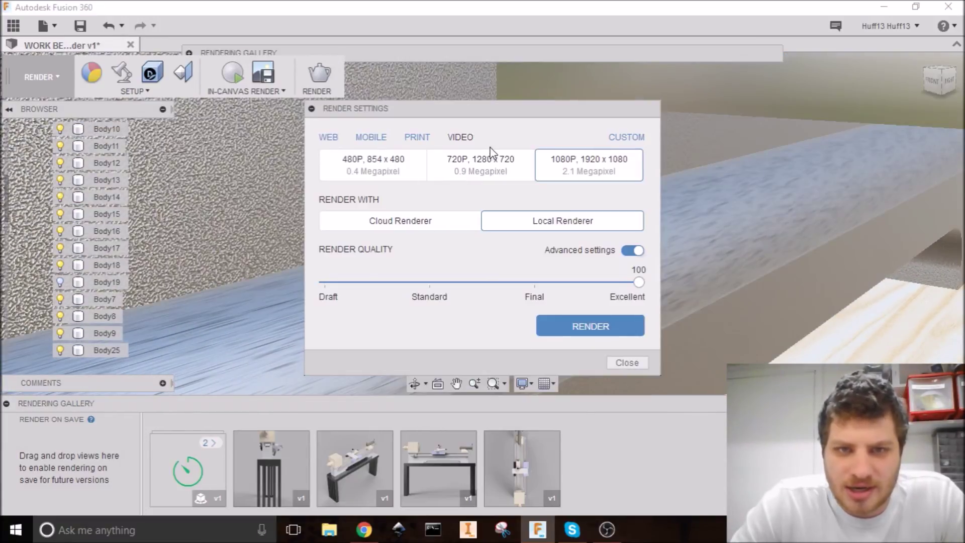
pyautogui.click(479, 166)
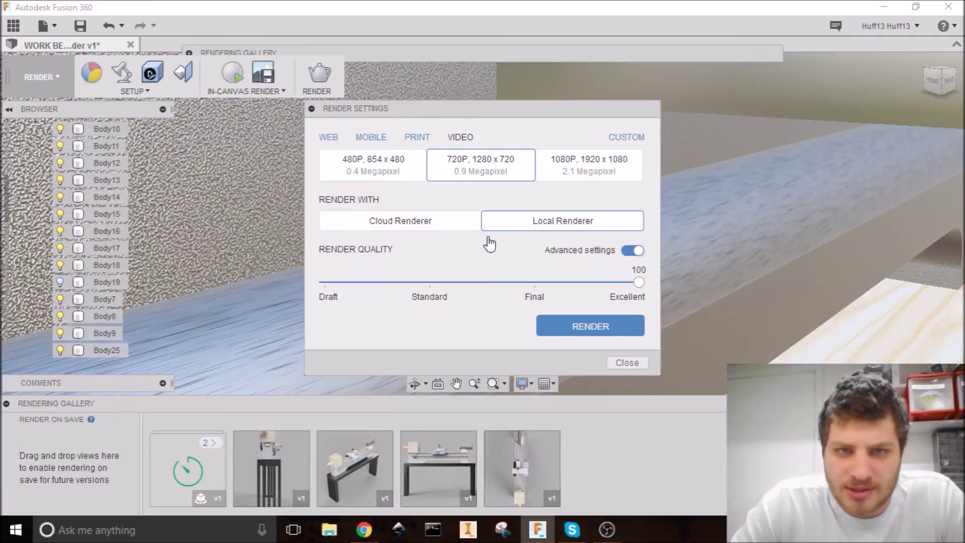
pyautogui.moveTo(639, 283); pyautogui.dragTo(430, 283)
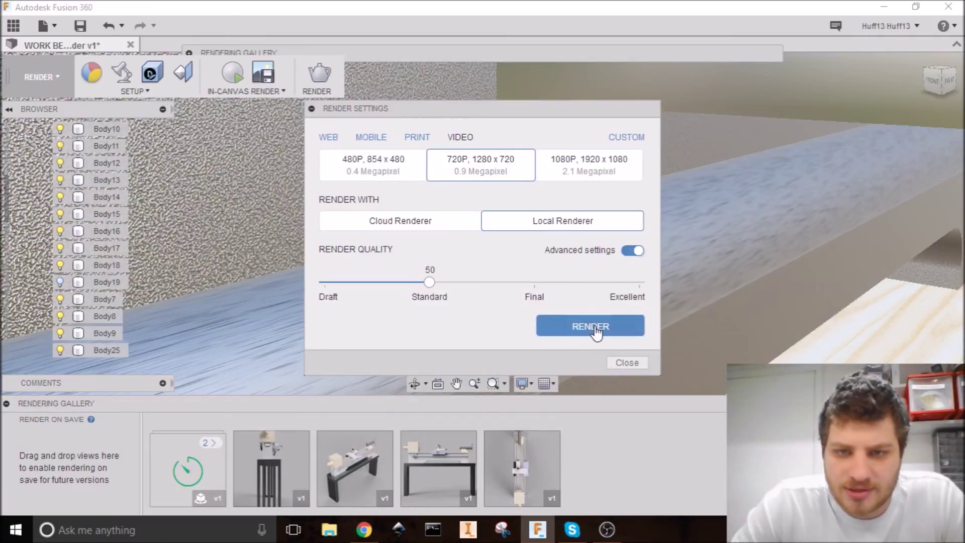
pyautogui.click(591, 326)
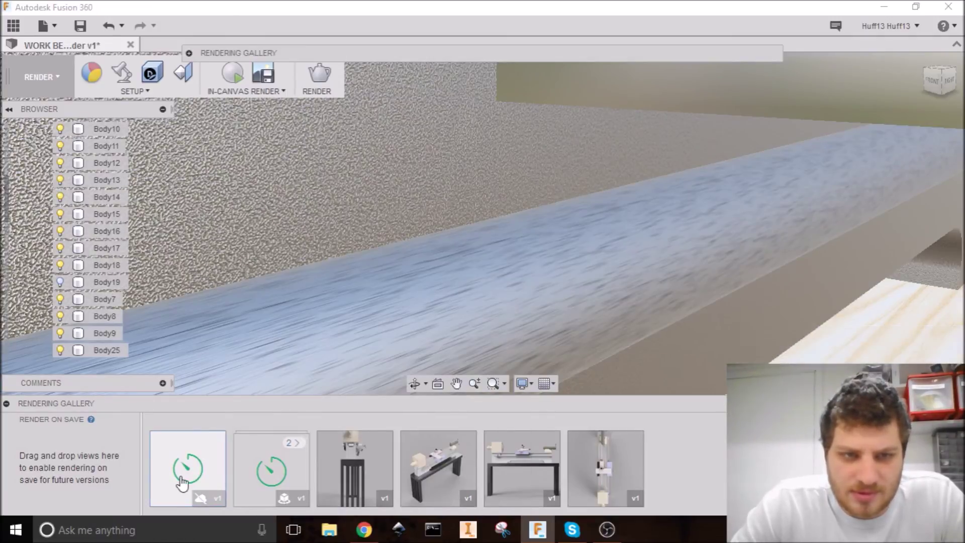
pyautogui.keyDown('shift'); pyautogui.moveTo(400, 282); pyautogui.dragTo(420, 215, button='middle'); pyautogui.keyUp('shift')
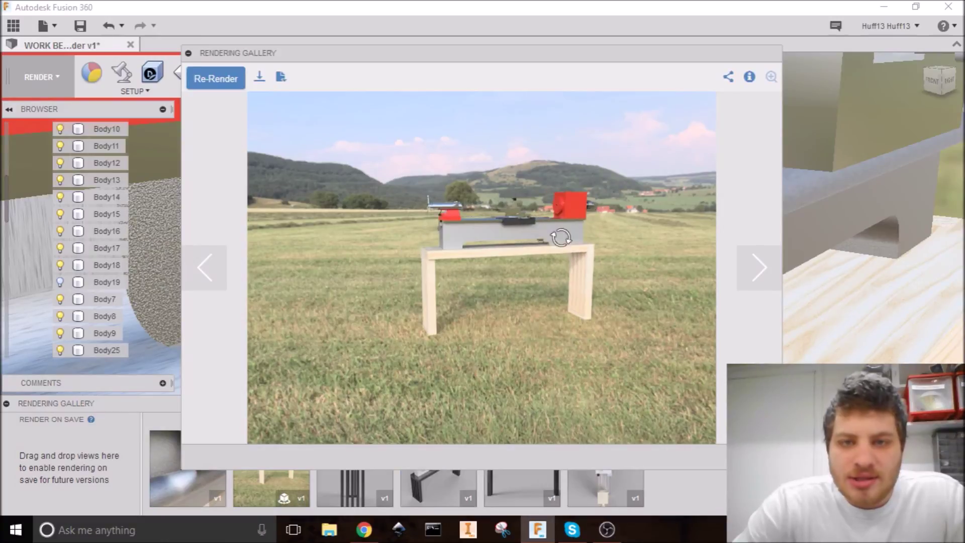
# Download the turntable render as an MP4 video to the Desktop and close the viewer.
pyautogui.moveTo(562, 237); pyautogui.dragTo(541, 223)
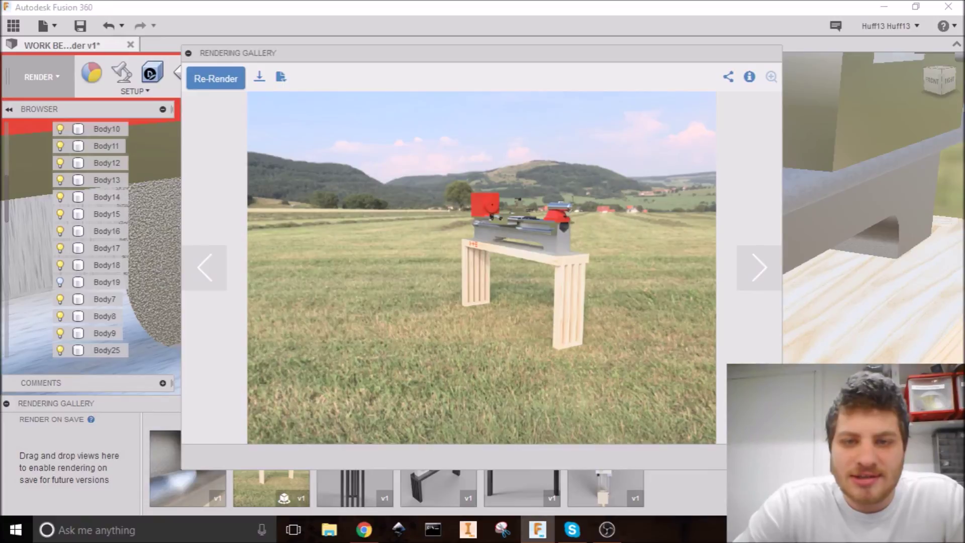
pyautogui.click(259, 77)
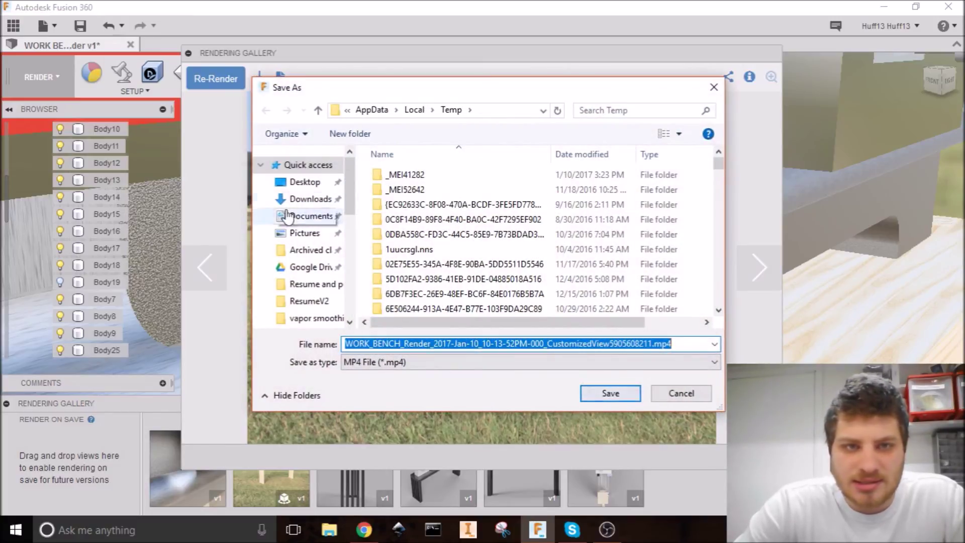
pyautogui.click(301, 182)
pyautogui.click(611, 394)
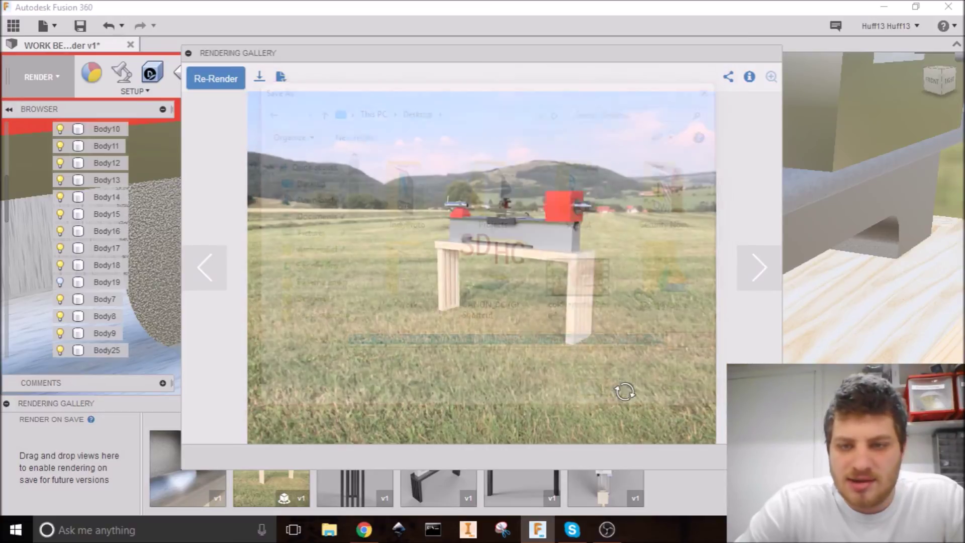
pyautogui.press('Escape')
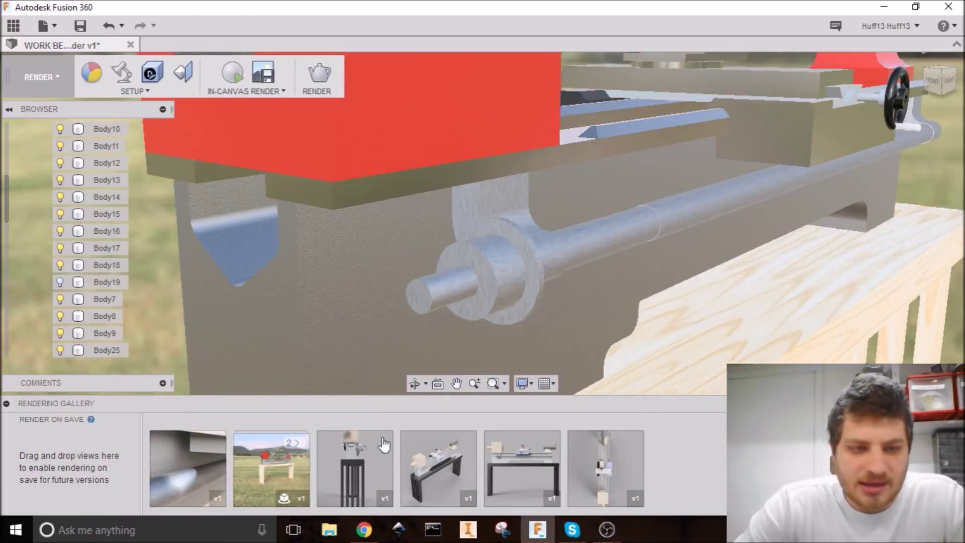
# View the finished close-up texture render from the gallery, then close it.
pyautogui.click(179, 460)
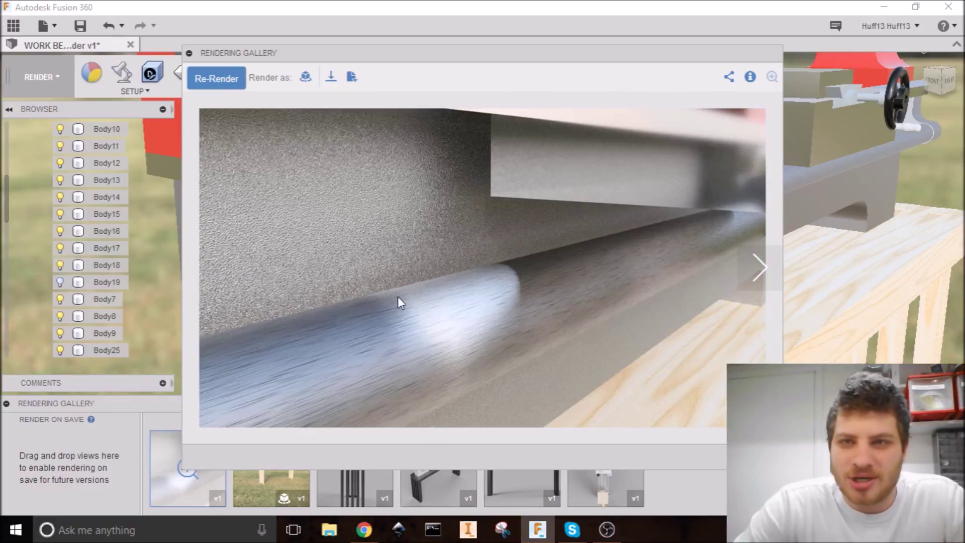
pyautogui.press('Escape')
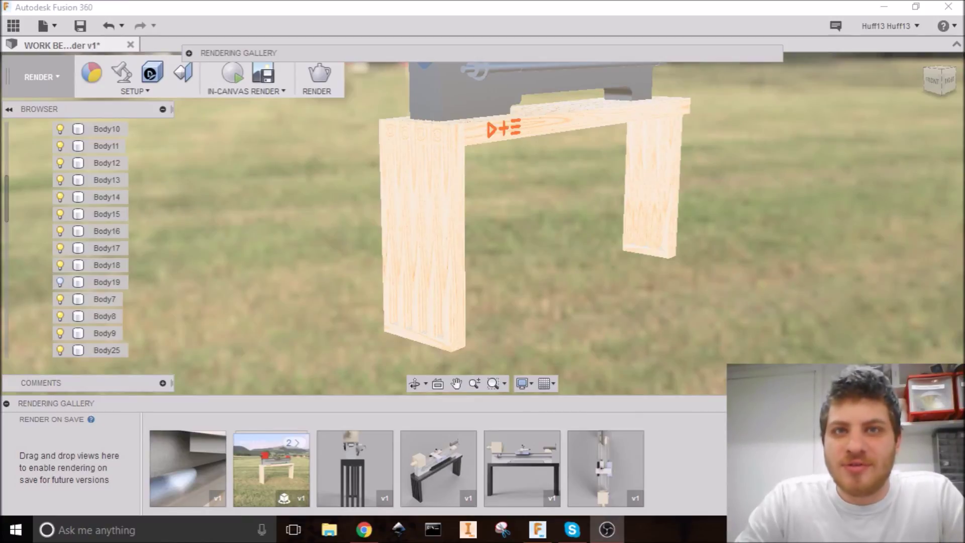